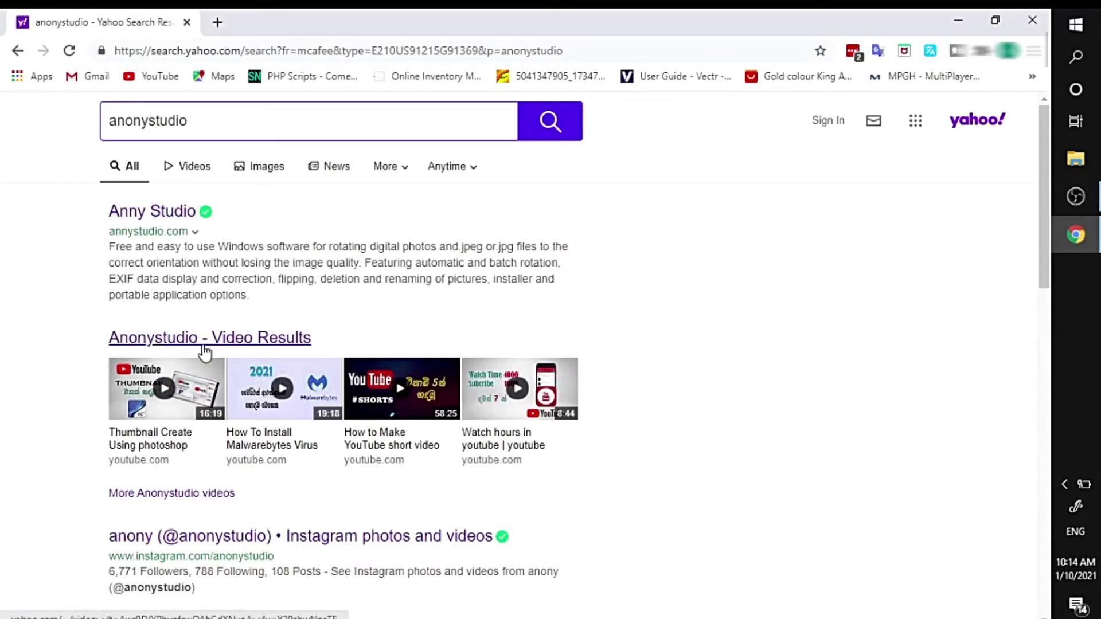
- Preview the Thumbnail Create Using photoshop video result and return to the anonystudio web search results
scroll(204, 352, "down", 4)
scroll(205, 356, "up", 4)
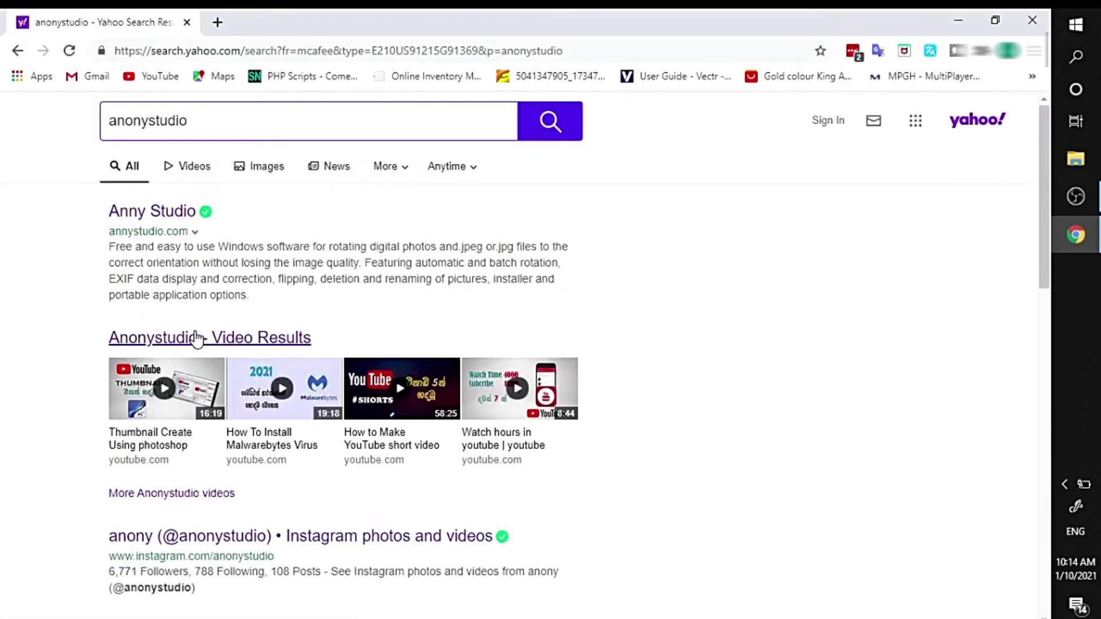
left_click_drag(197, 338, 157, 386)
left_click(157, 385)
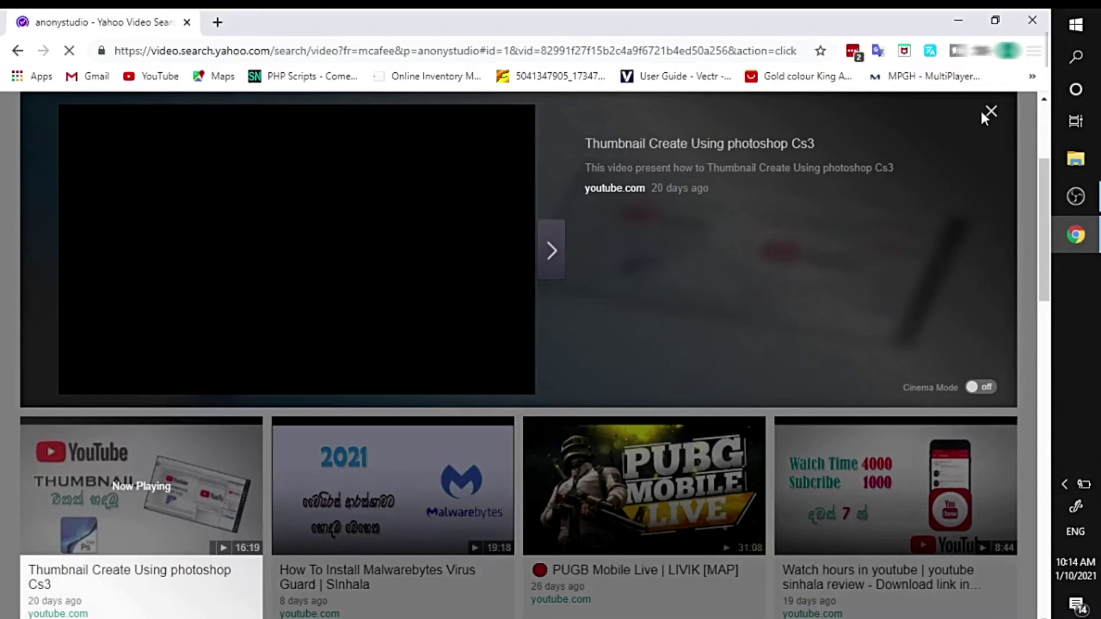
left_click(992, 113)
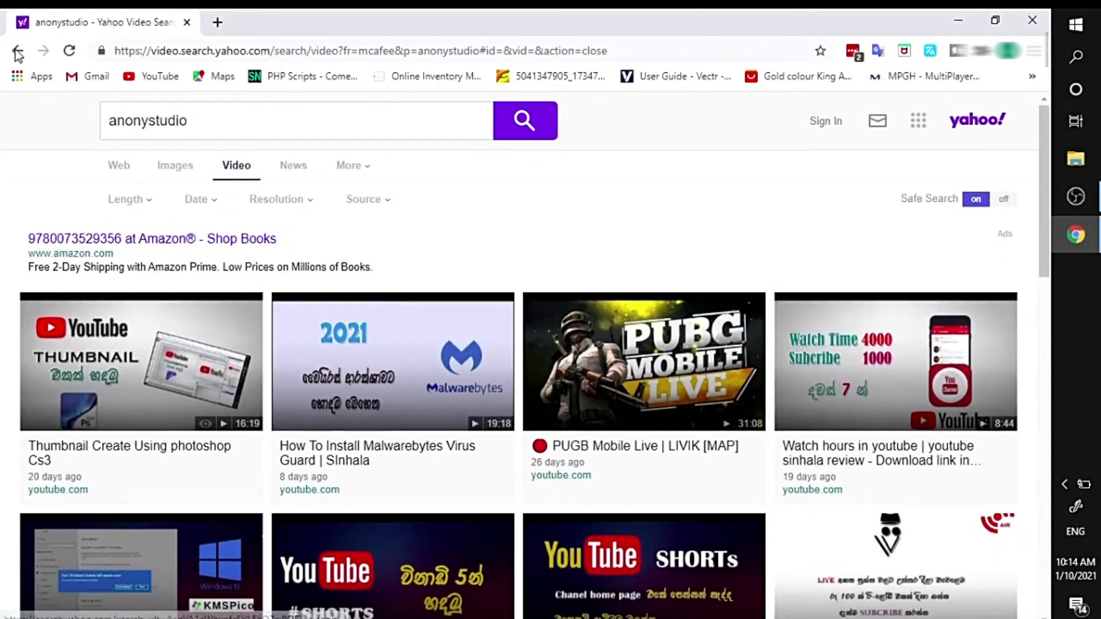
left_click(18, 53)
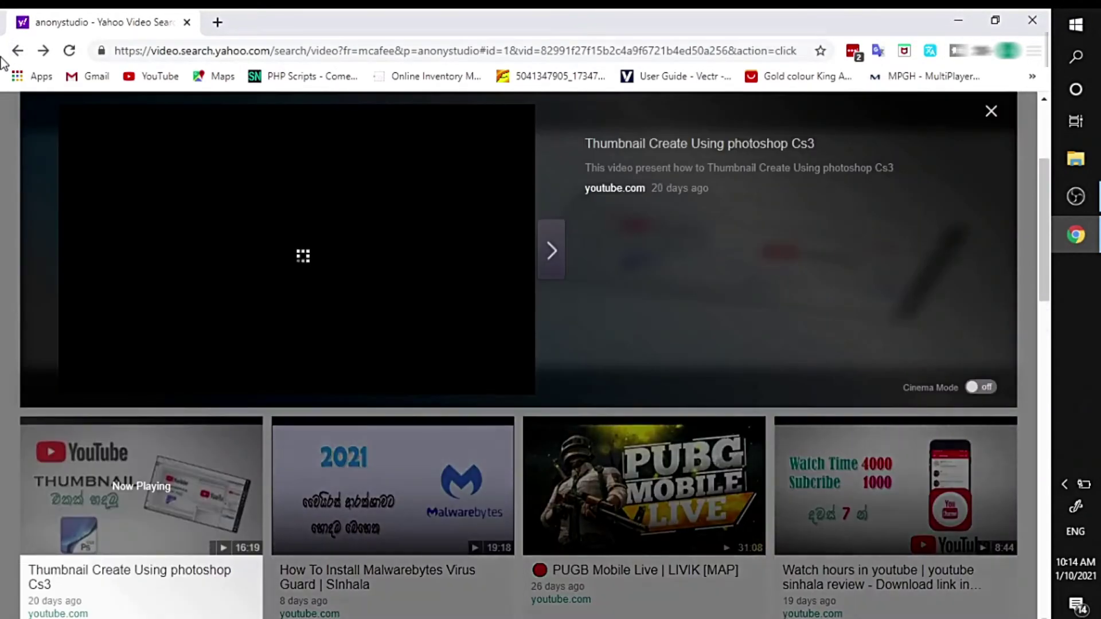
left_click(18, 52)
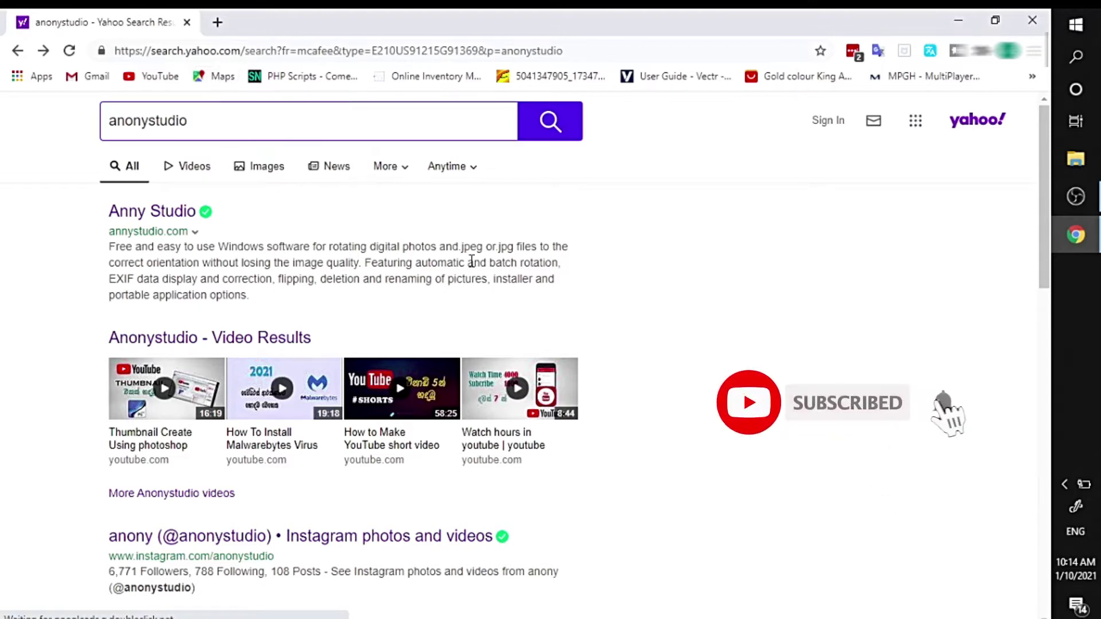
- Open the browser's search engine settings and check which engines are offered for the address bar
left_click(1034, 50)
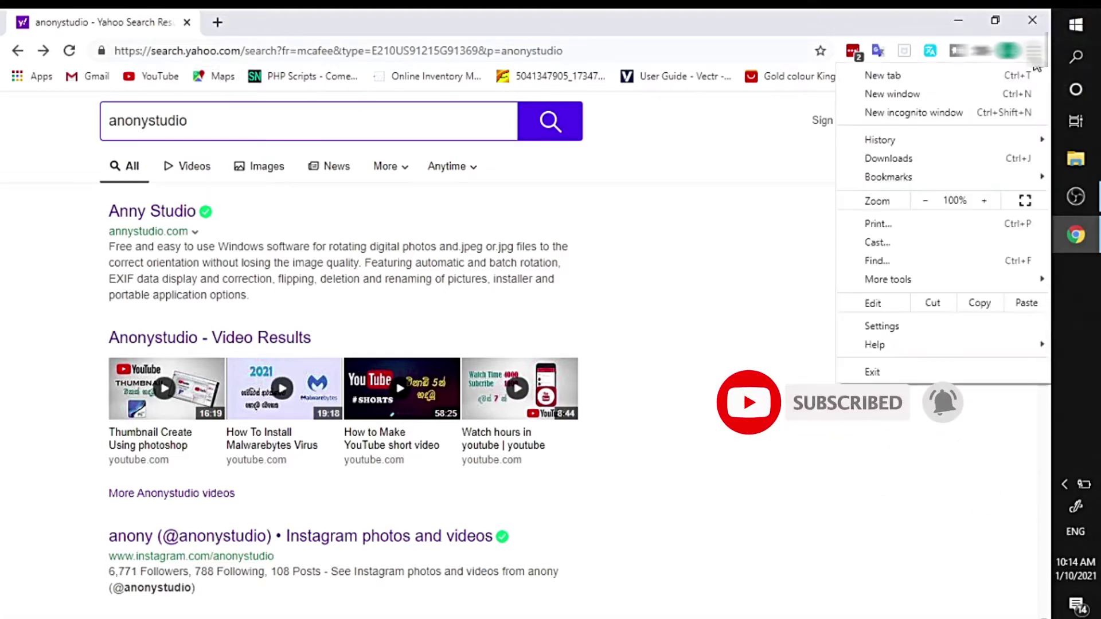
left_click(961, 327)
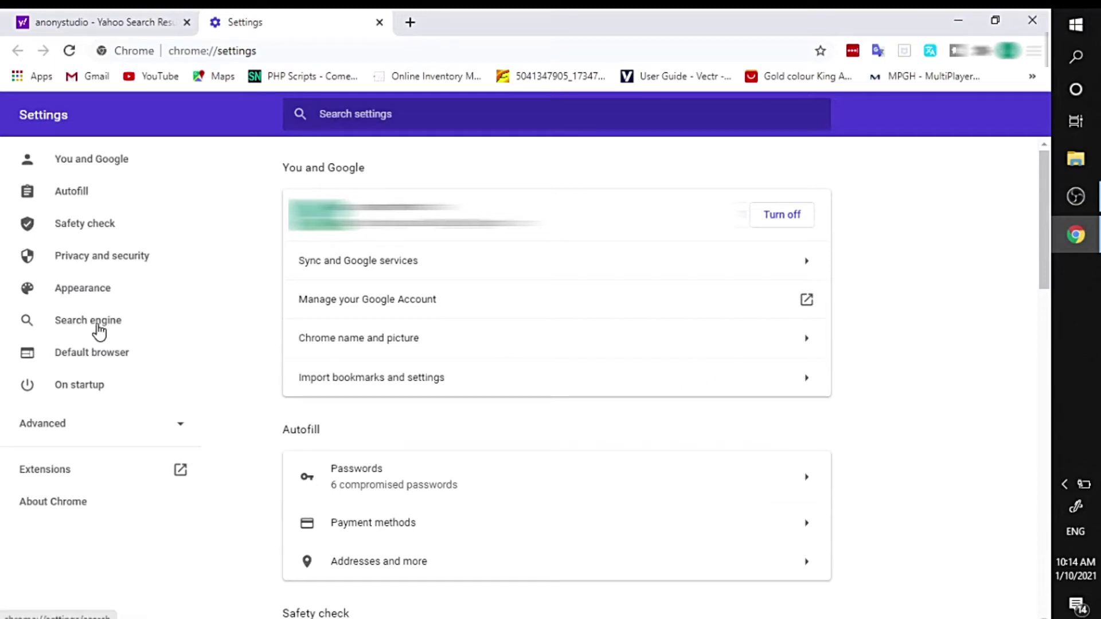
left_click(99, 331)
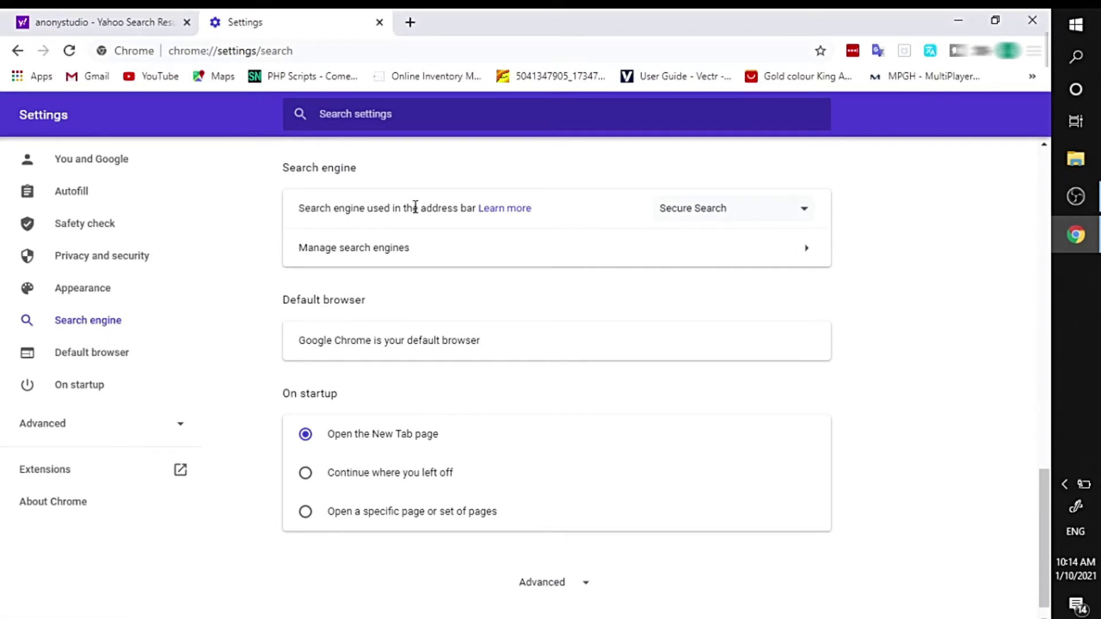
left_click(726, 212)
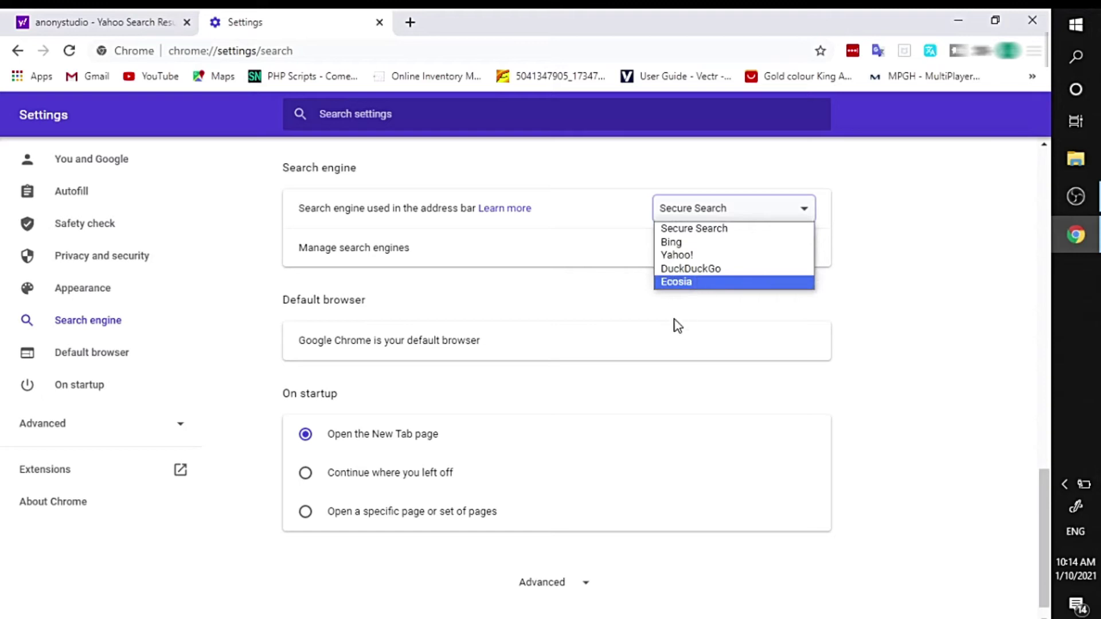
left_click(949, 254)
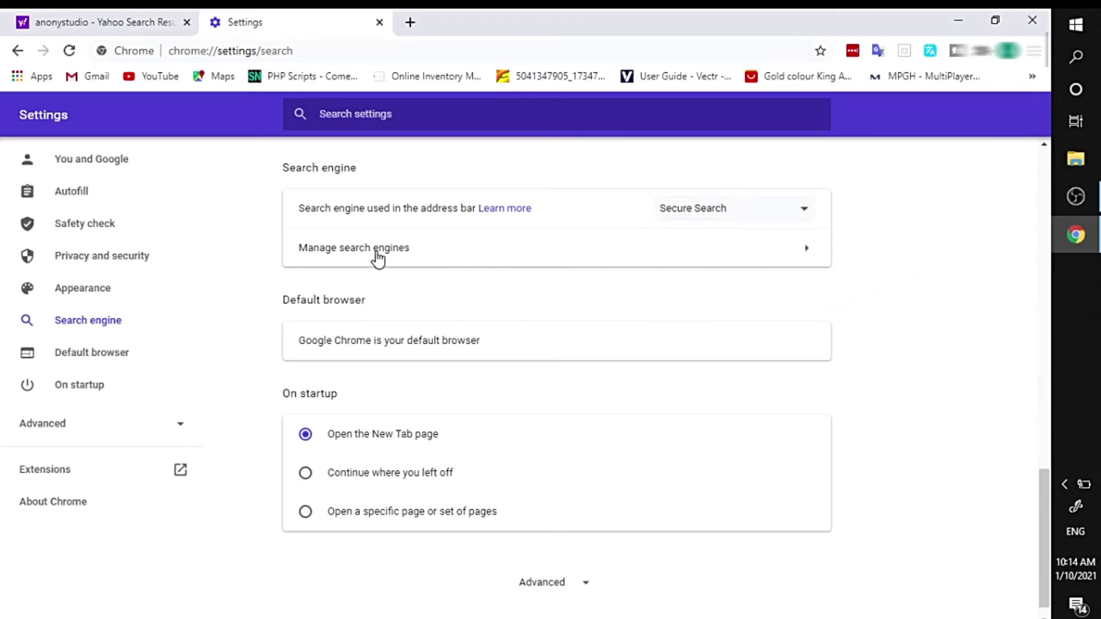
- Open the search engine management page and examine its default and other search engines
left_click(377, 257)
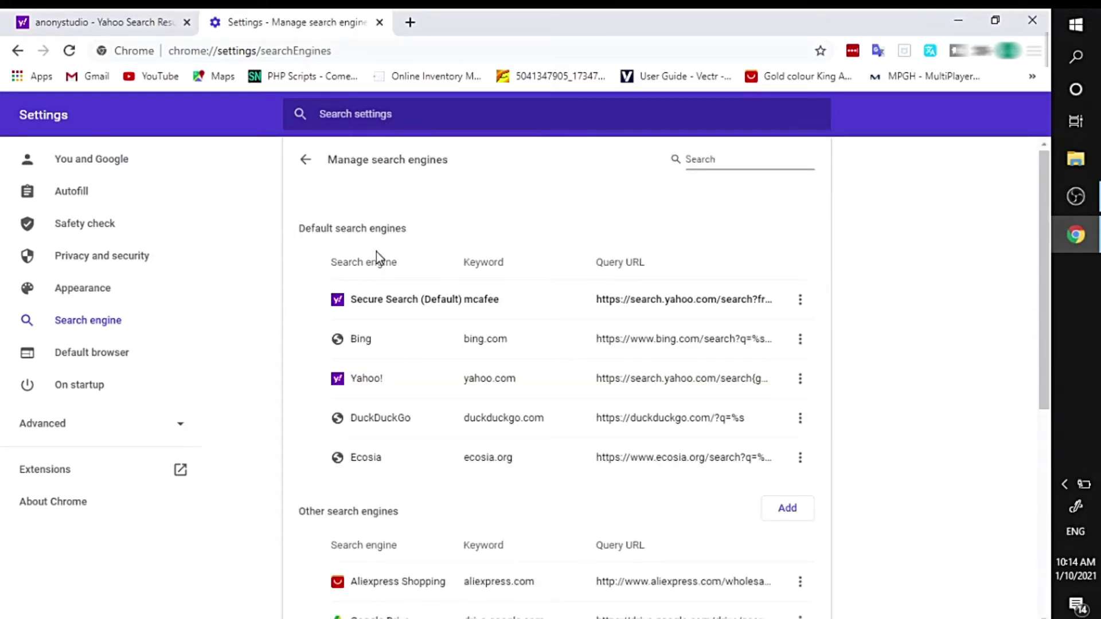
scroll(376, 252, "down", 3)
scroll(378, 250, "down", 3)
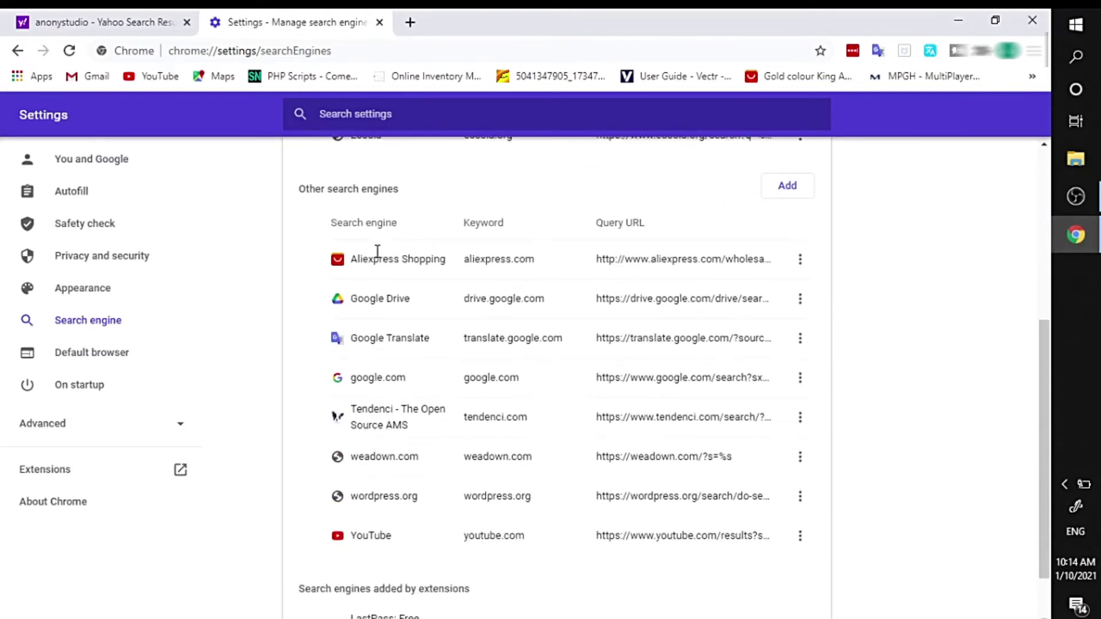
scroll(376, 252, "up", 6)
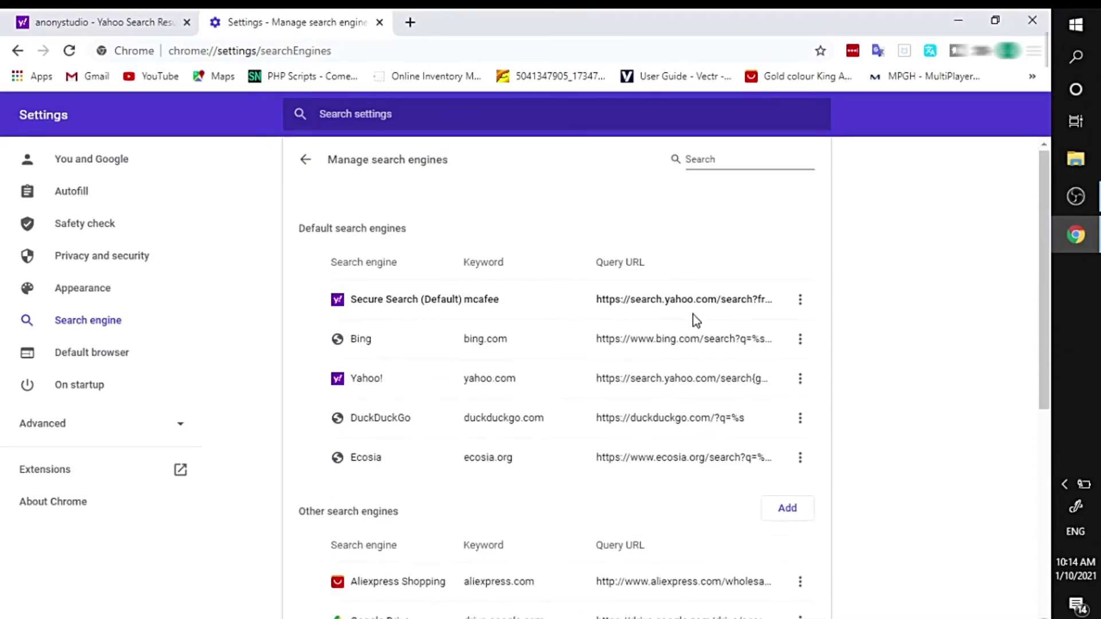
scroll(749, 396, "down", 2)
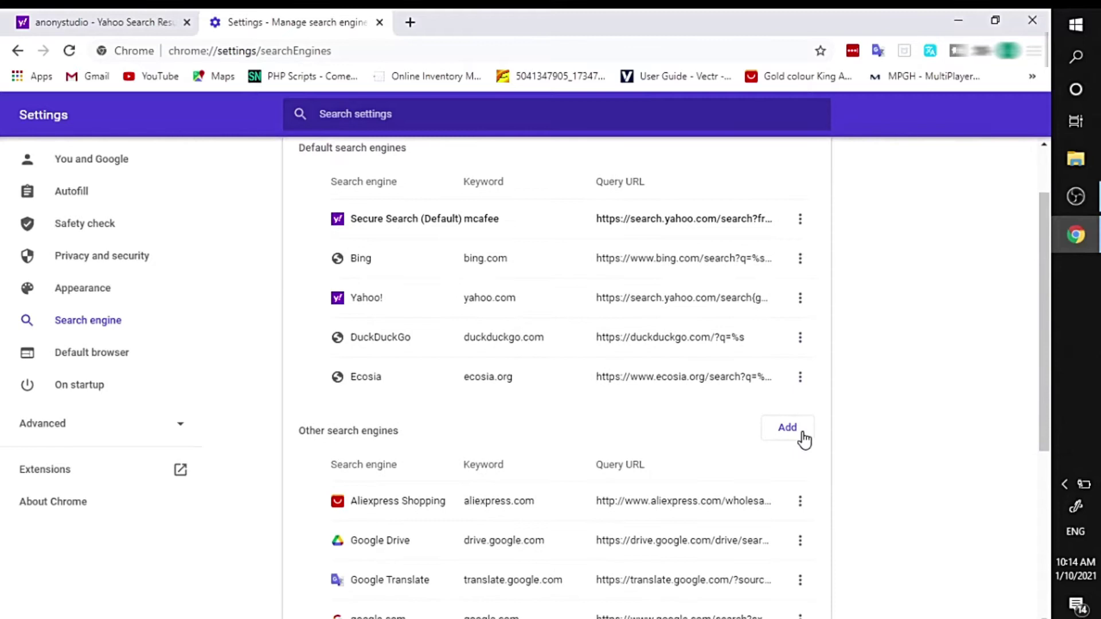
scroll(797, 439, "down", 2)
scroll(585, 422, "up", 5)
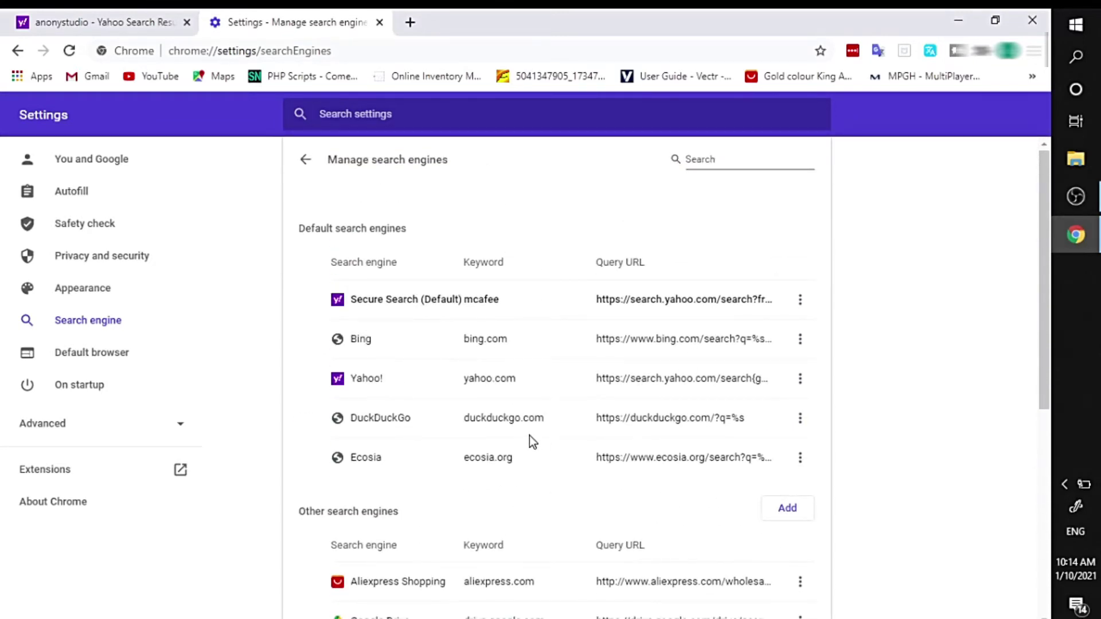
scroll(529, 439, "down", 4)
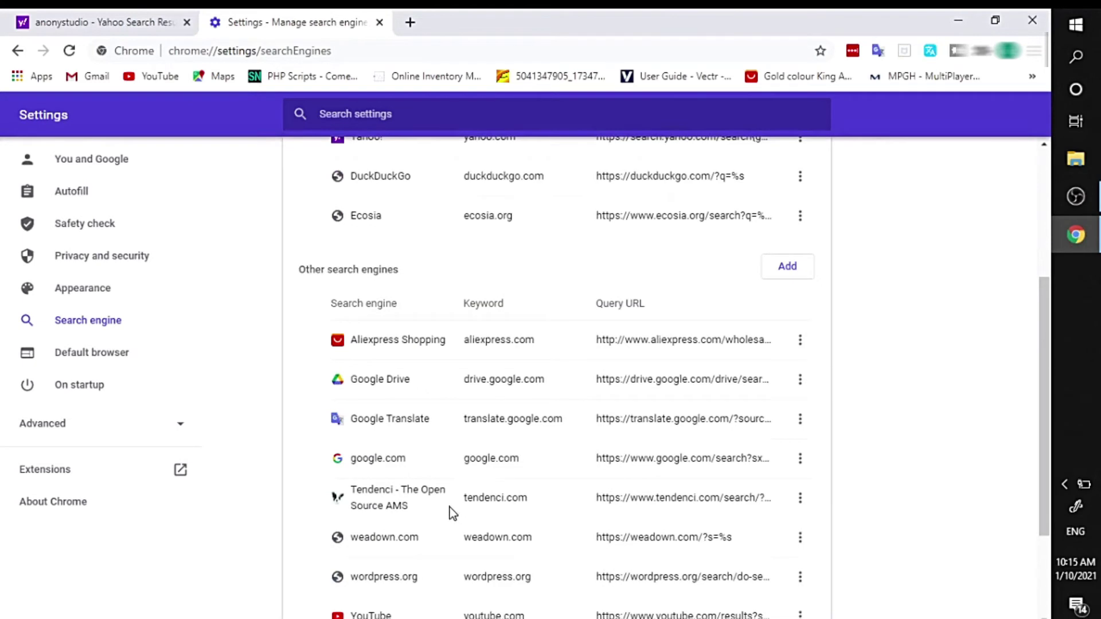
left_click(800, 459)
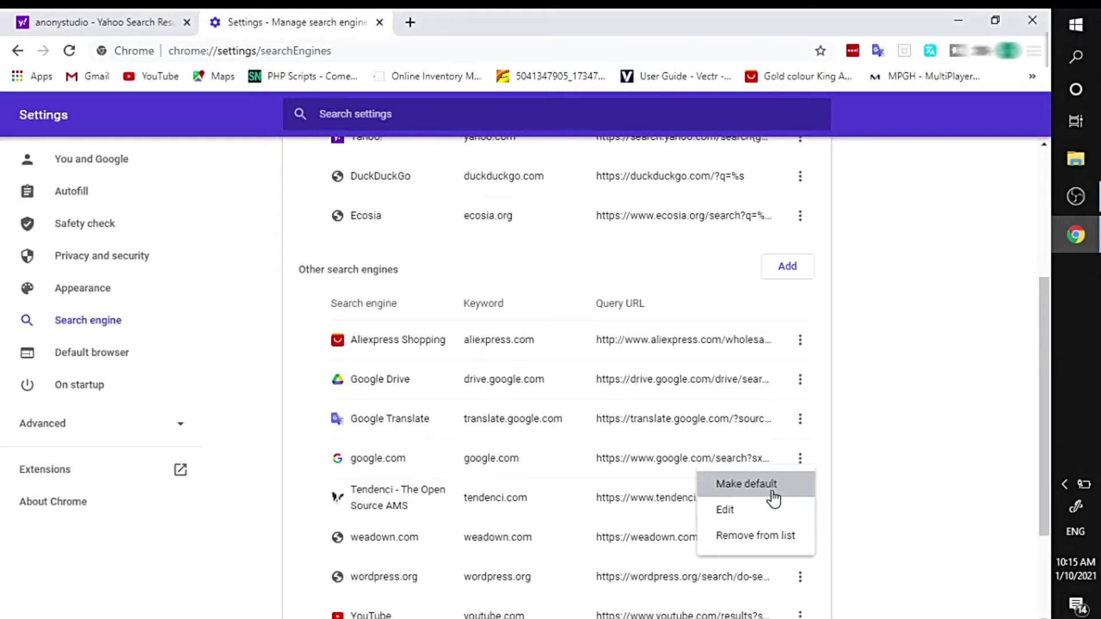
left_click(862, 400)
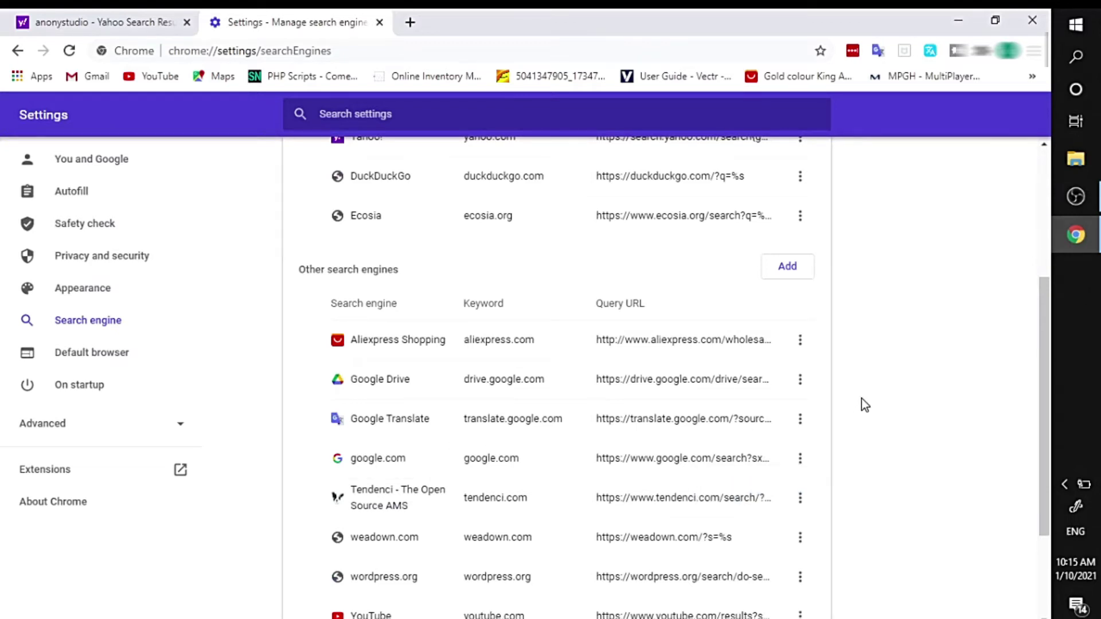
scroll(861, 398, "up", 3)
left_click(788, 427)
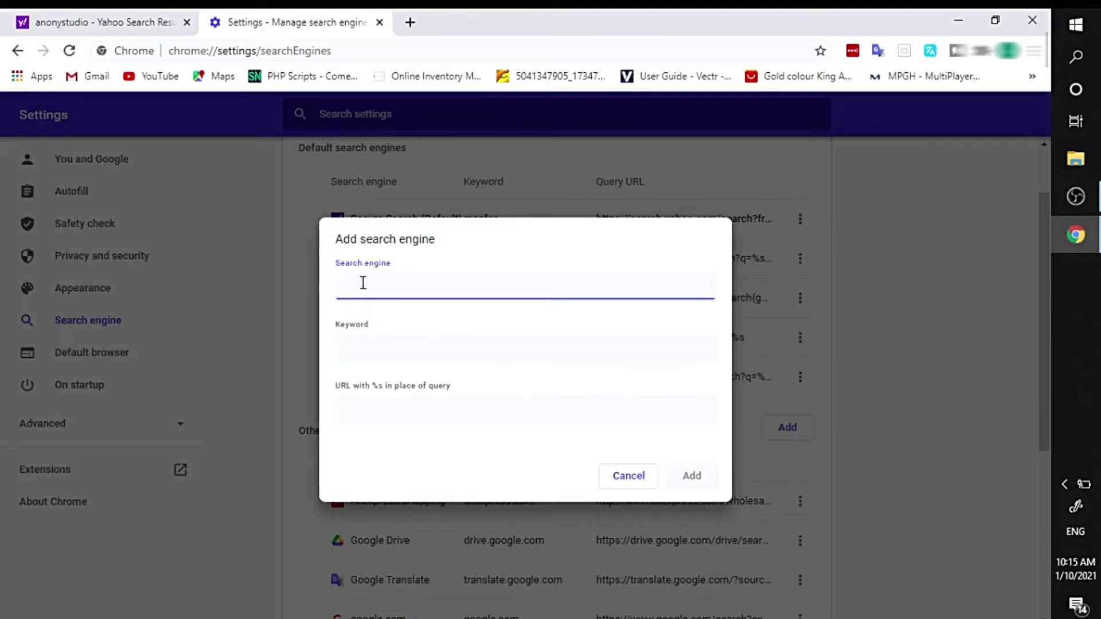
left_click(629, 476)
- Copy the query URL from the google.com search engine's details and close them without saving
scroll(917, 493, "down", 3)
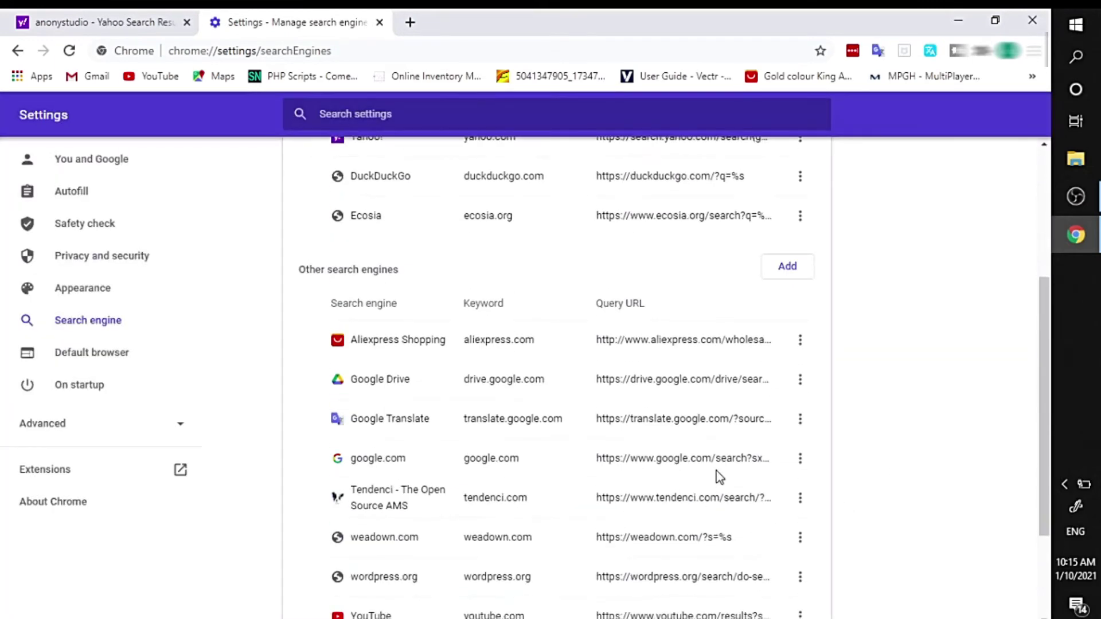
left_click(799, 459)
left_click(745, 509)
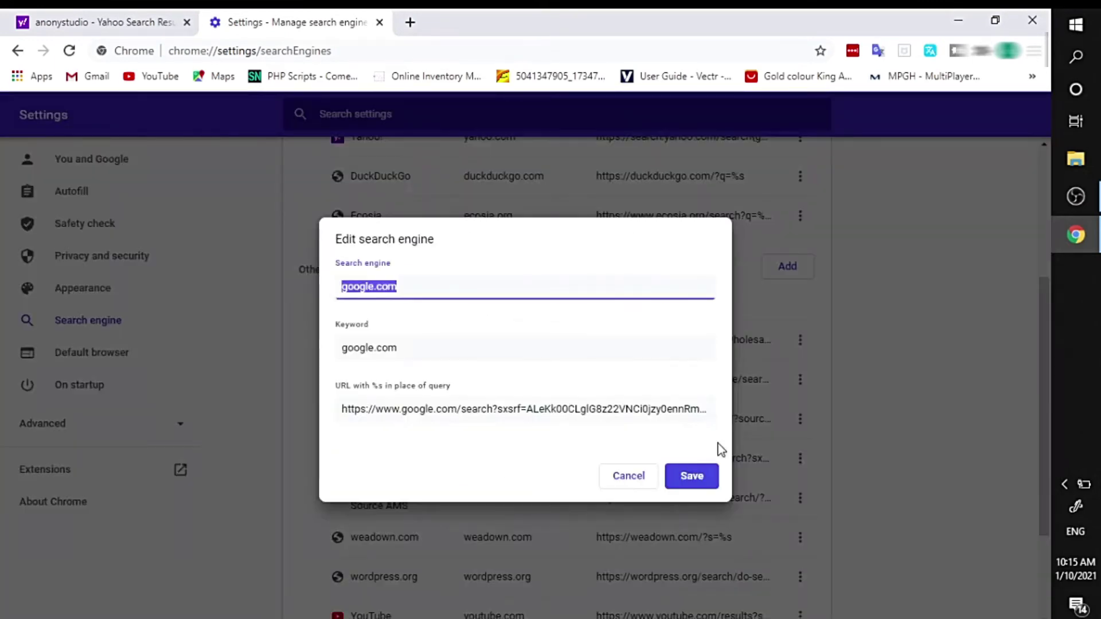
left_click(708, 410)
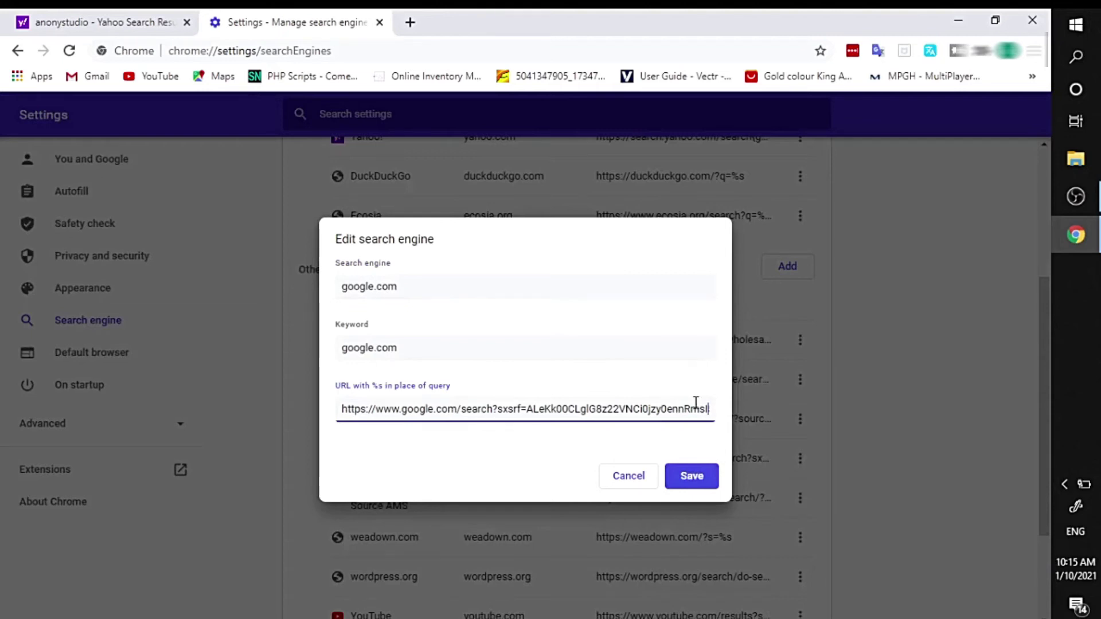
key("ctrl+a")
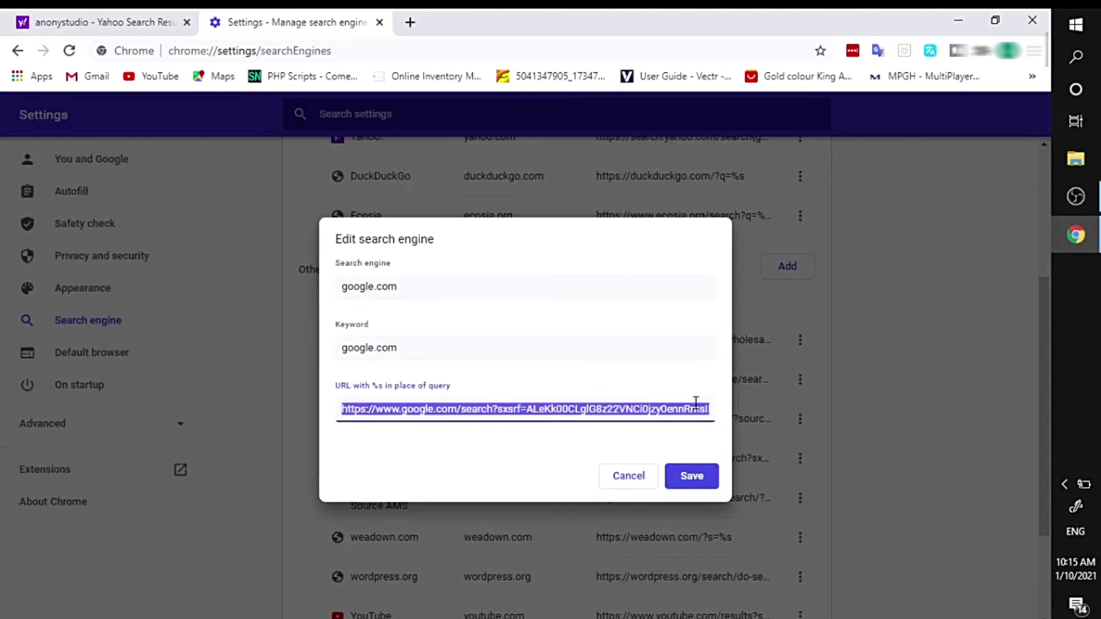
left_click(629, 479)
- Try to add a search engine named google with the keyword google.com
scroll(511, 482, "up", 4)
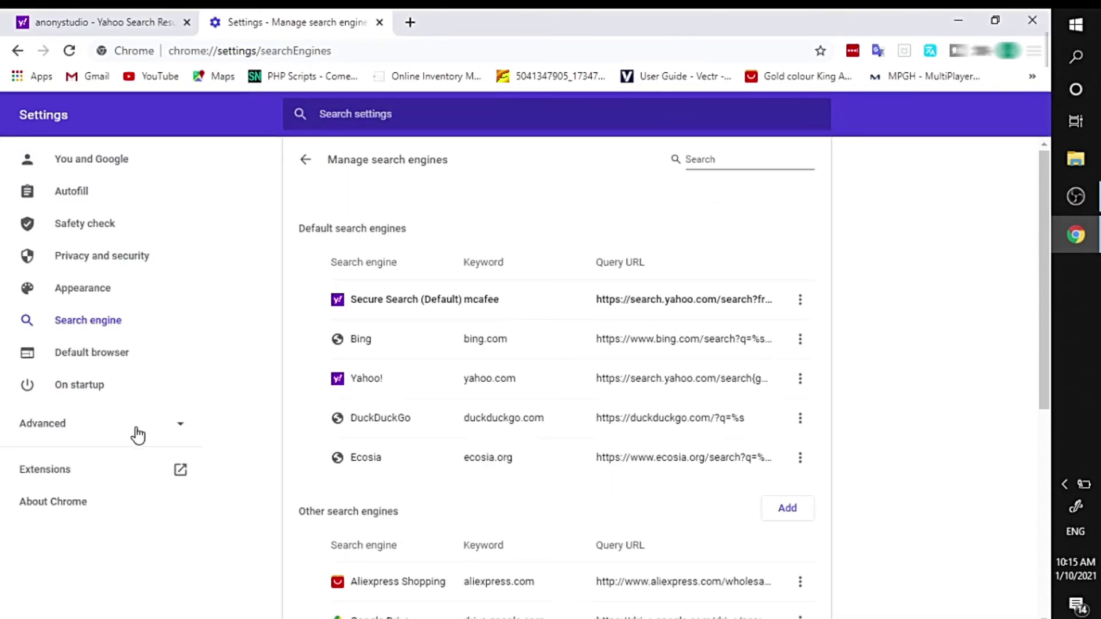
left_click(788, 508)
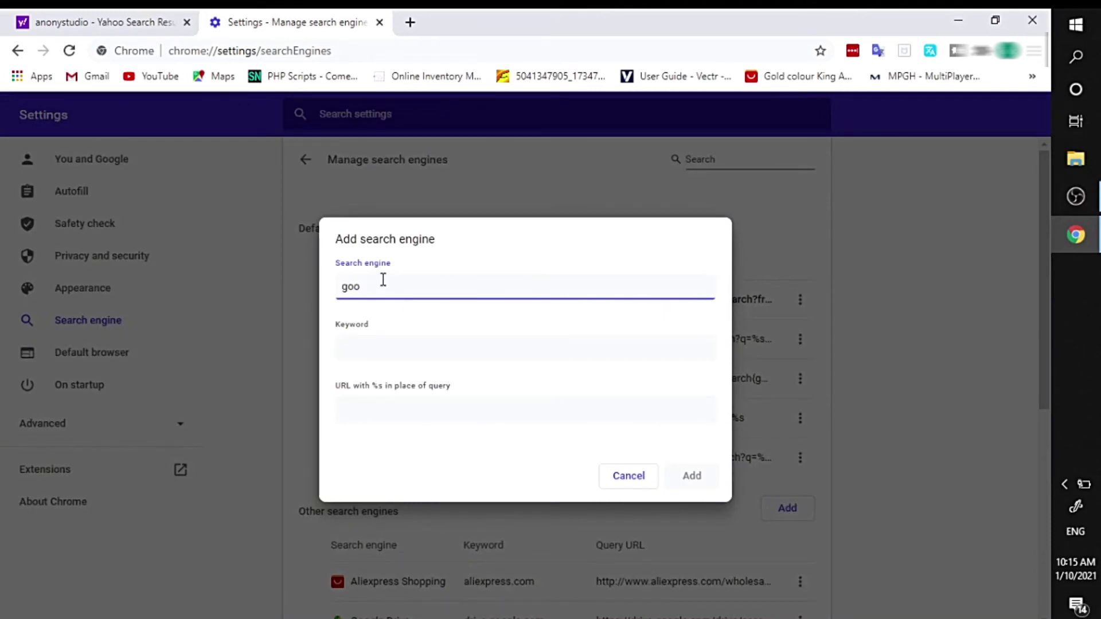
left_click(375, 350)
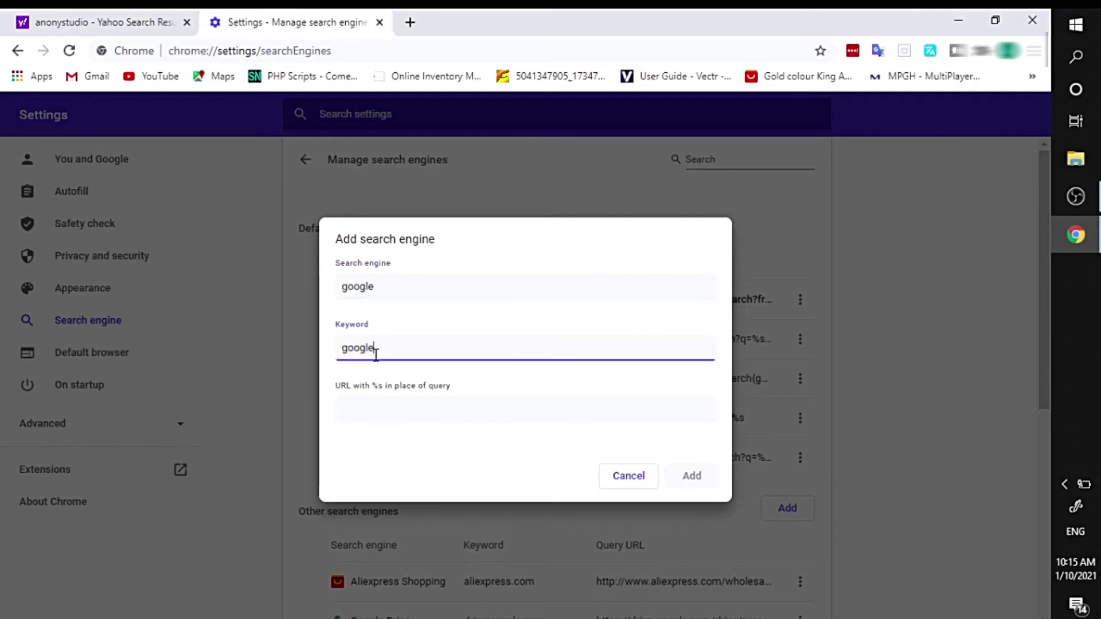
type("google.com")
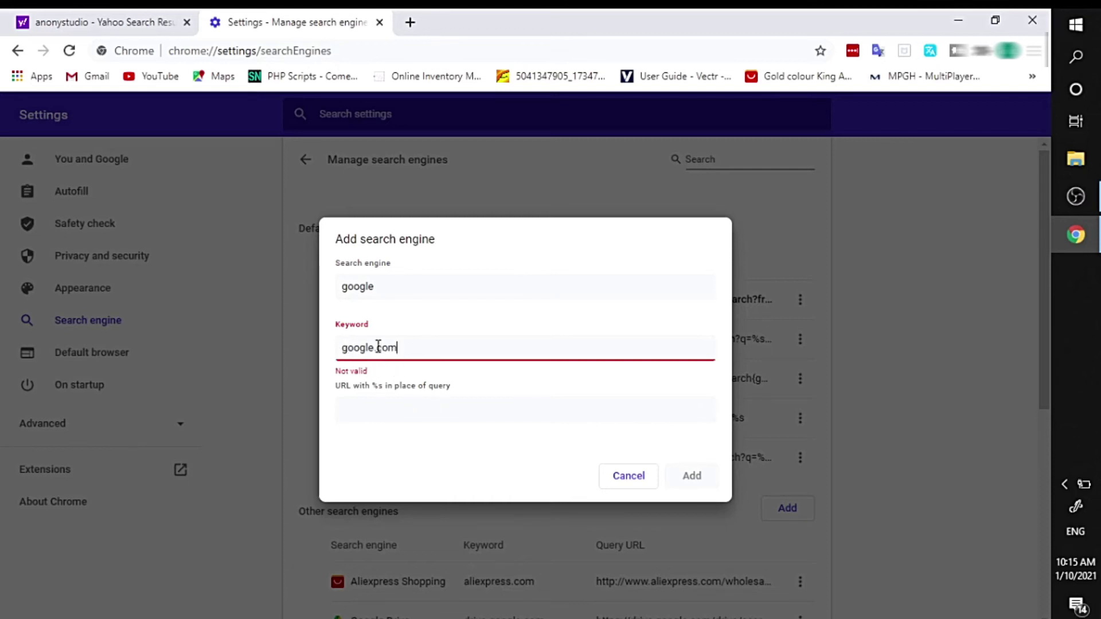
key("BackSpace")
left_click(631, 469)
- Check the name, keyword and query URL of the google.com search engine and close its details without saving
scroll(631, 465, "down", 5)
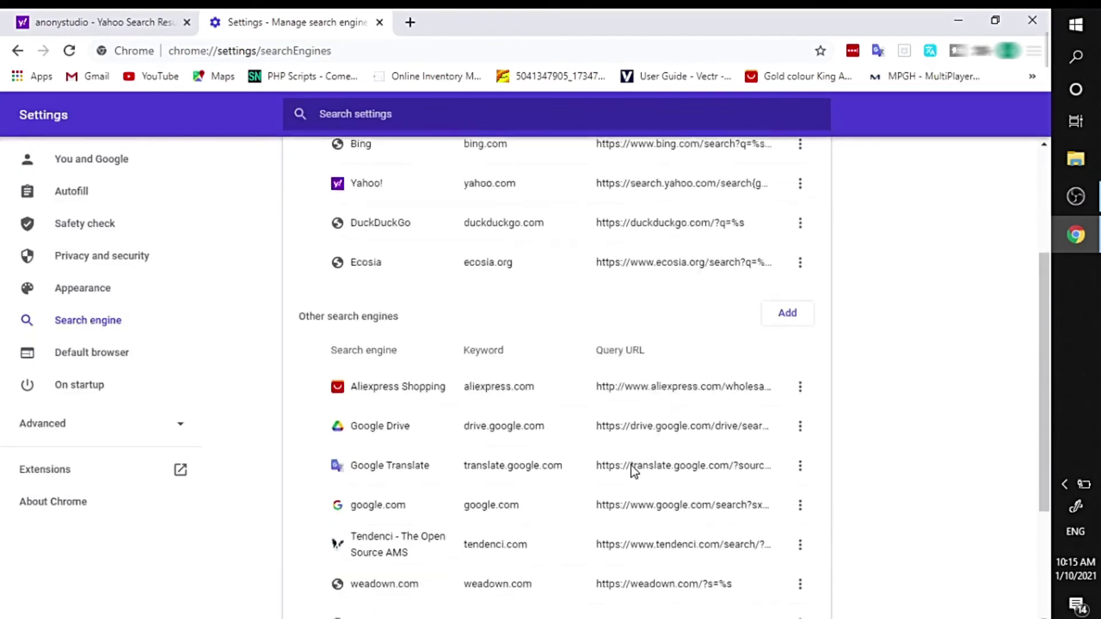
left_click(800, 377)
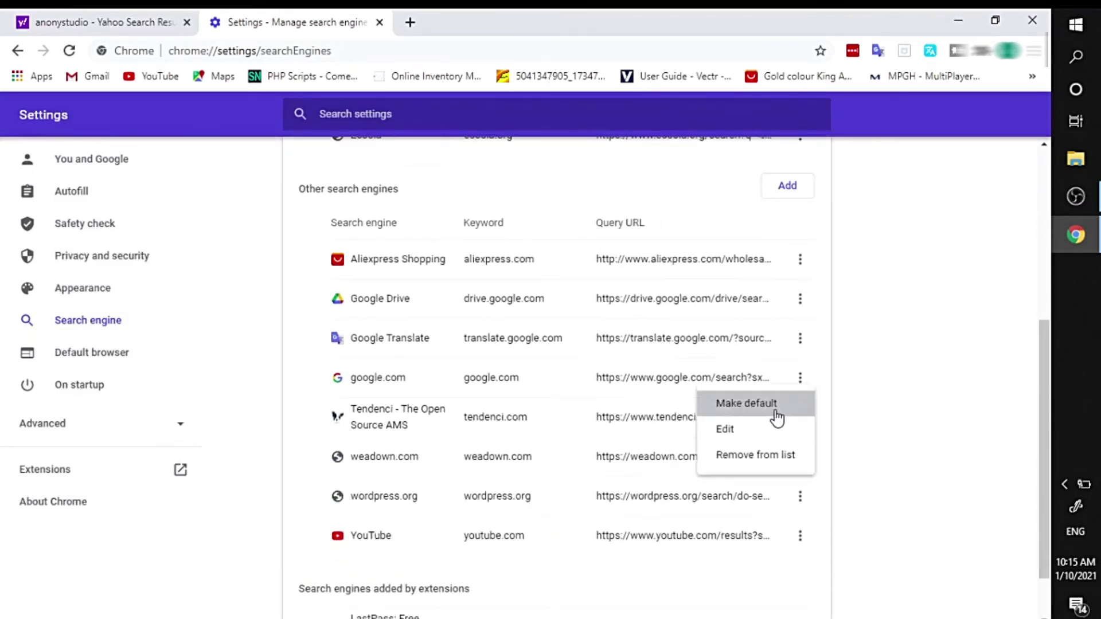
left_click(764, 429)
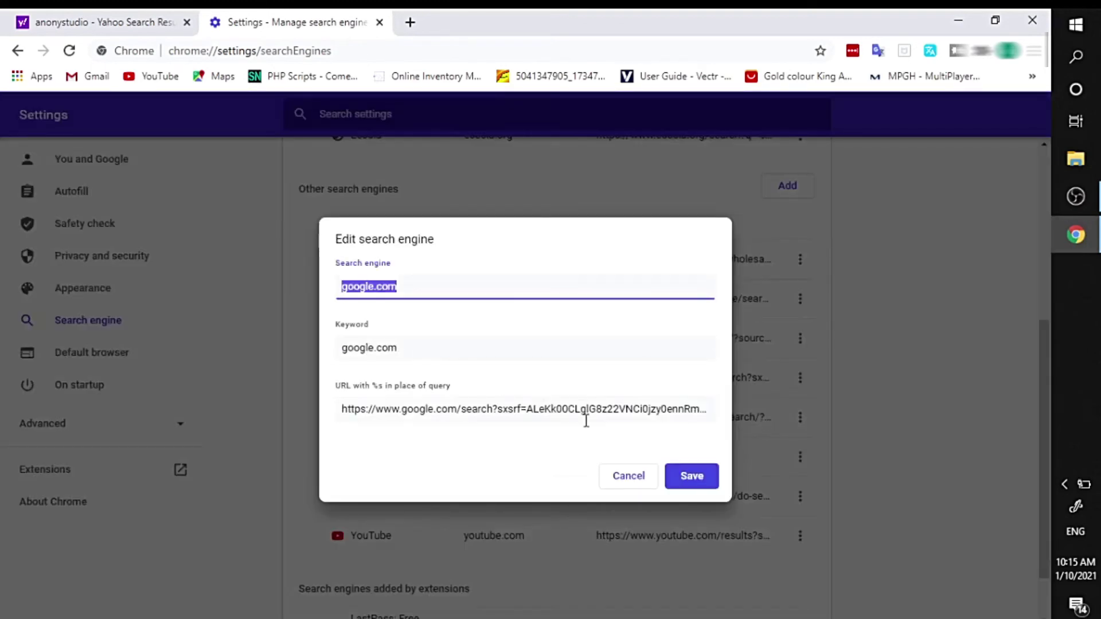
left_click(642, 483)
- Try to start a new search engine entry with the copied google.com query URL, and cancel it
scroll(634, 327, "up", 4)
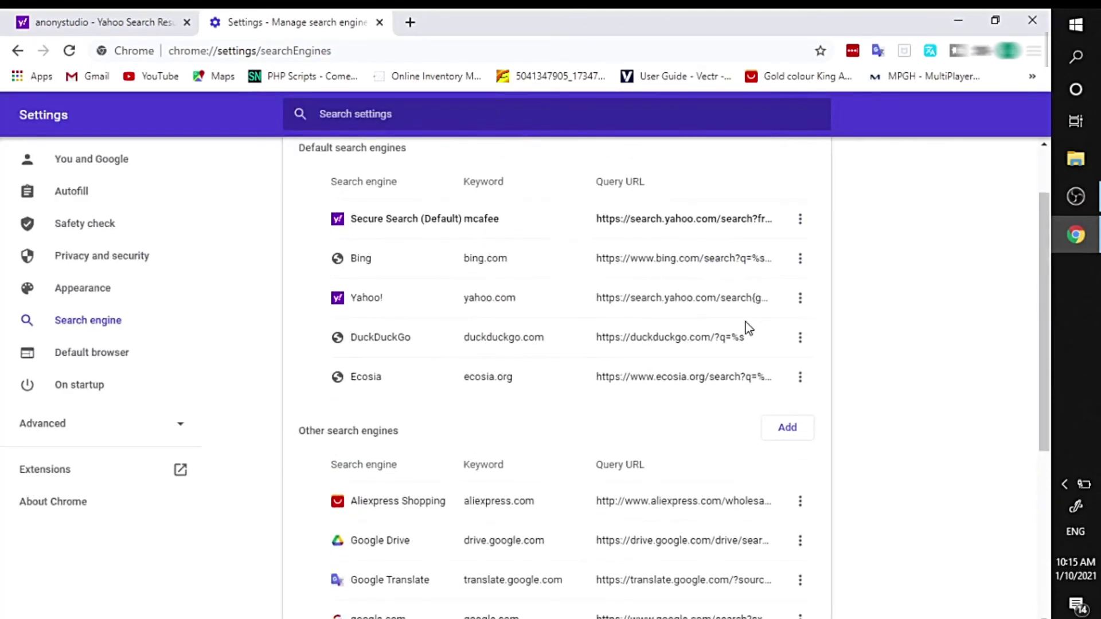
left_click(787, 429)
left_click(401, 341)
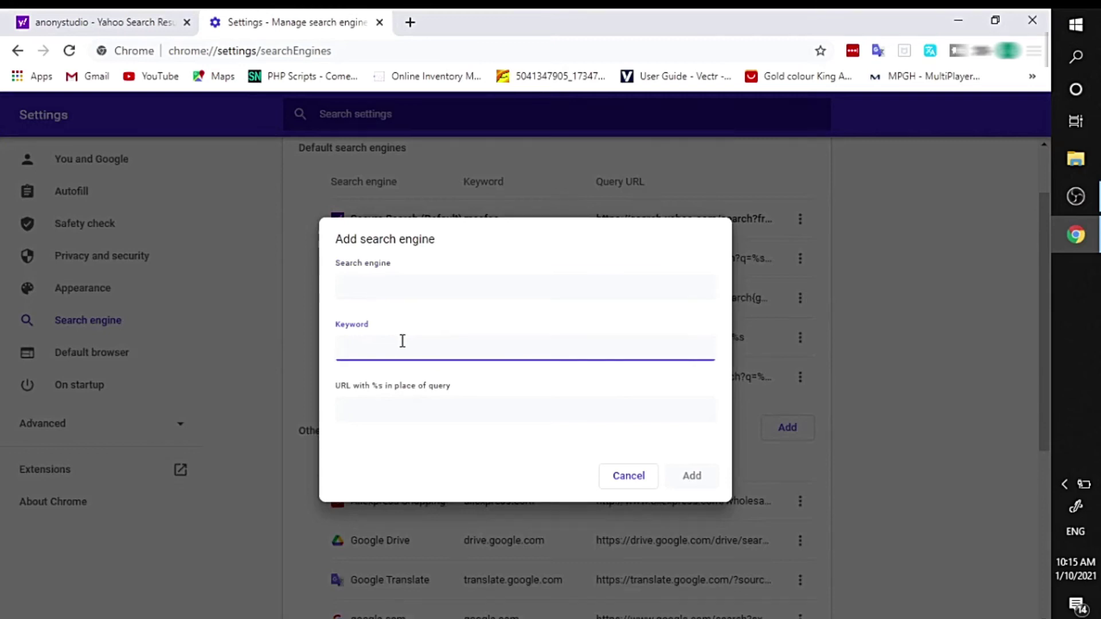
left_click(381, 411)
right_click(381, 414)
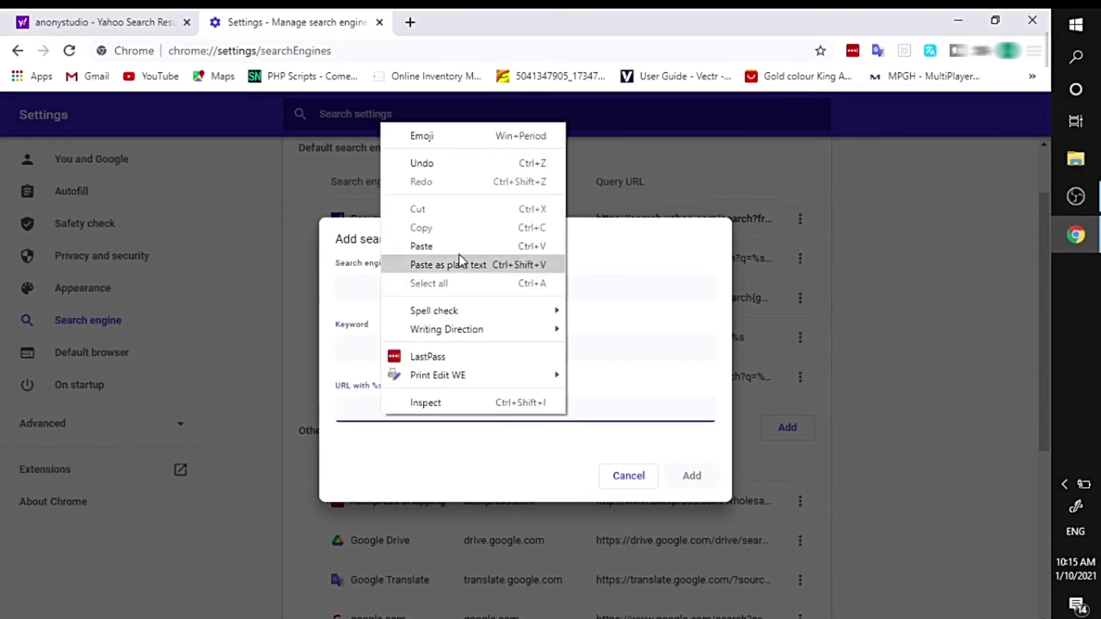
left_click(462, 252)
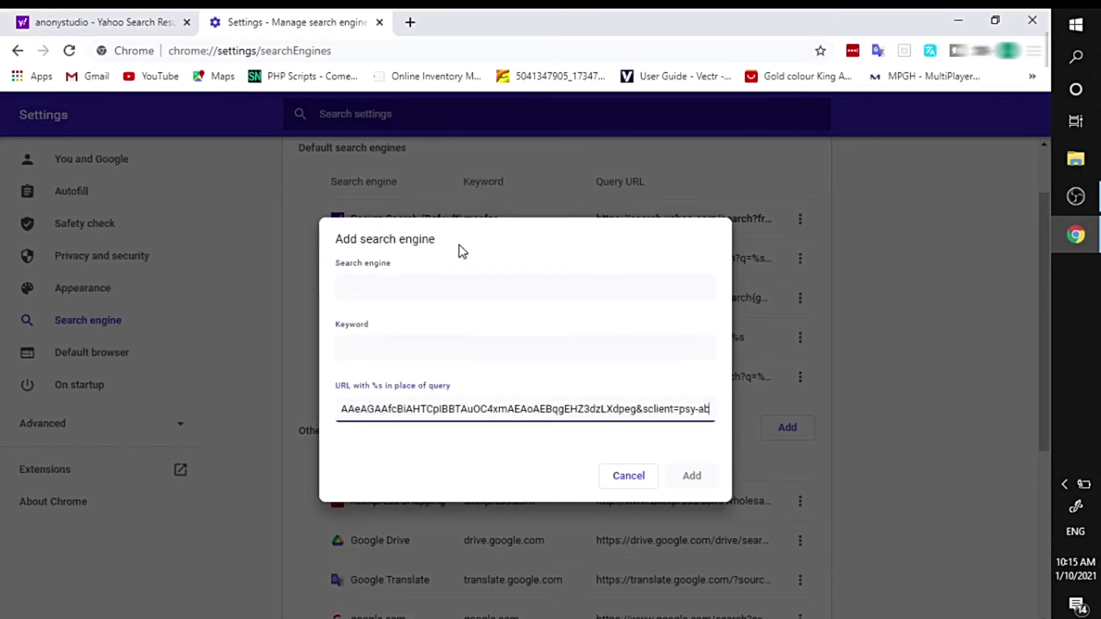
left_click(628, 476)
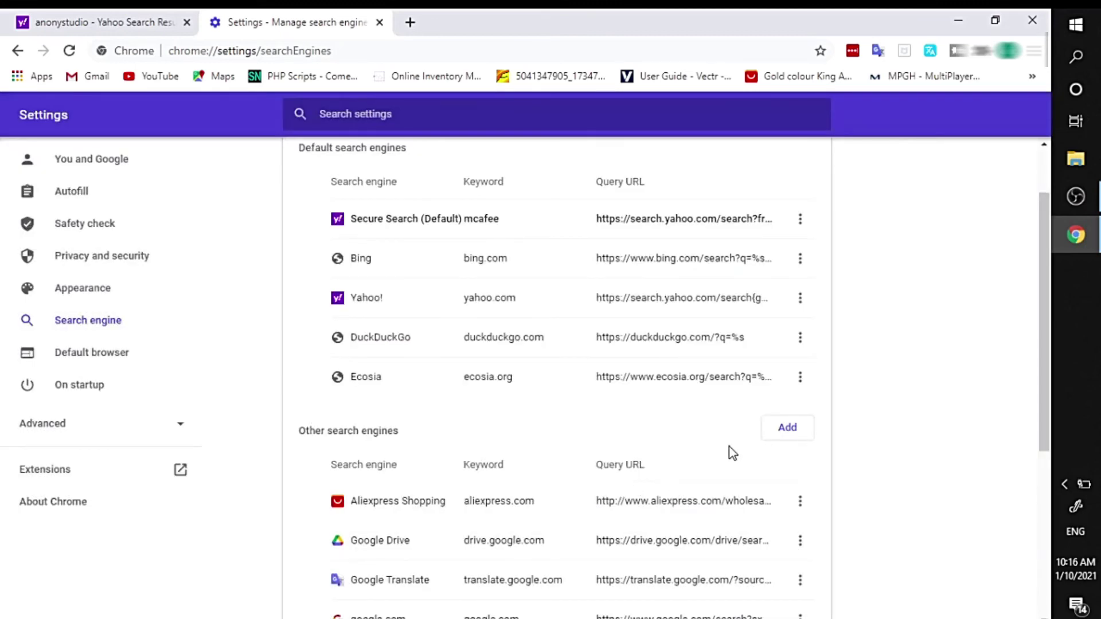
- Make the google.com entry among the other search engines the default search engine
scroll(696, 397, "down", 3)
scroll(694, 397, "up", 4)
scroll(694, 393, "down", 2)
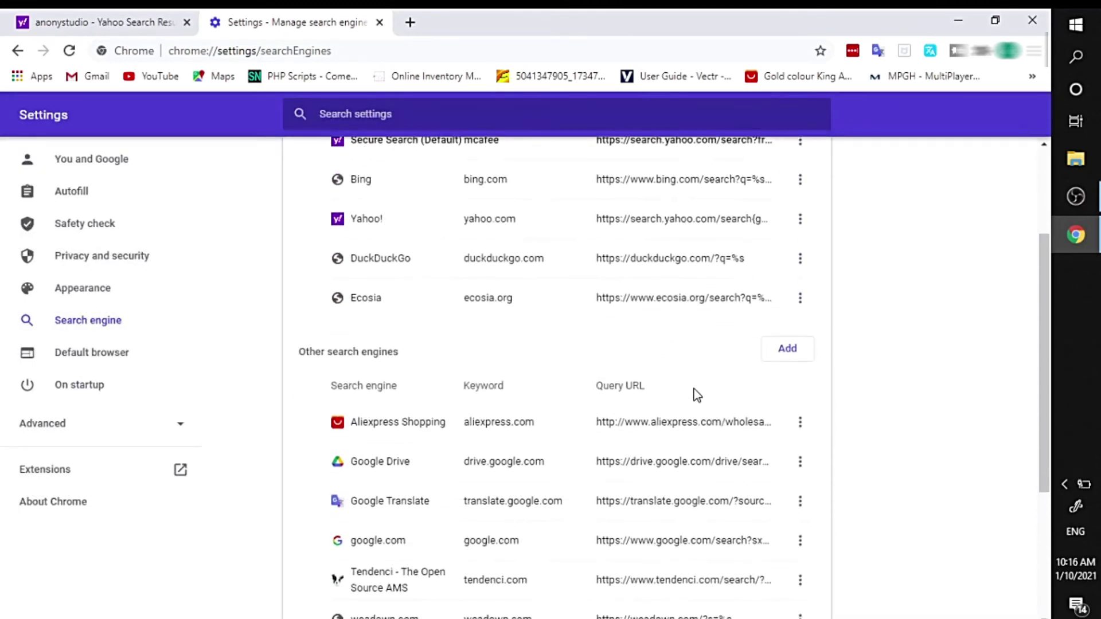
scroll(459, 246, "up", 3)
scroll(424, 327, "down", 4)
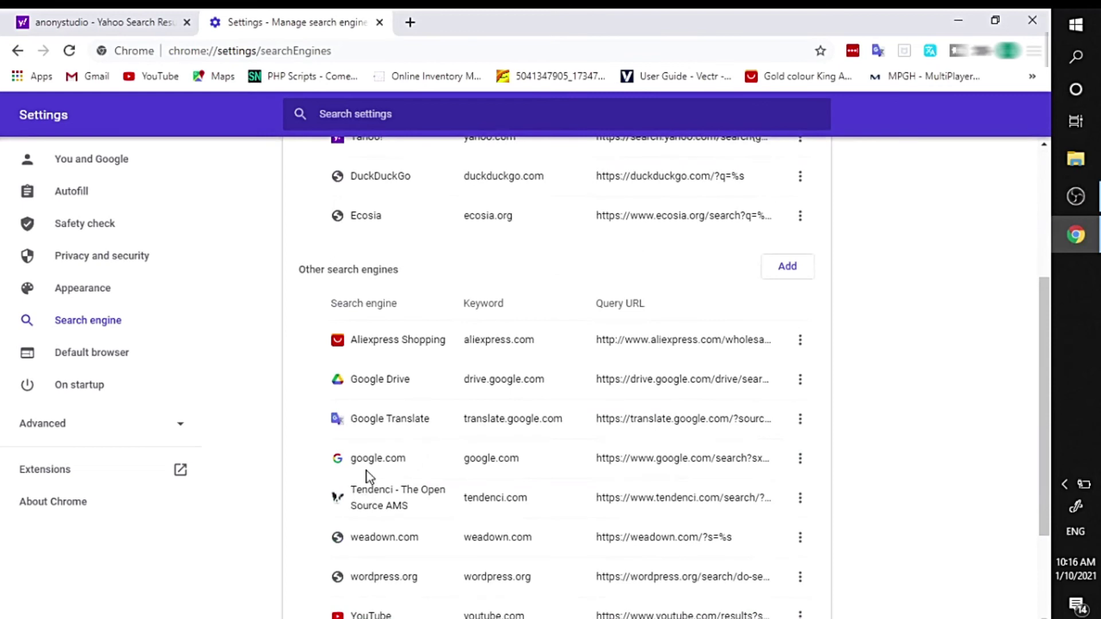
left_click(800, 458)
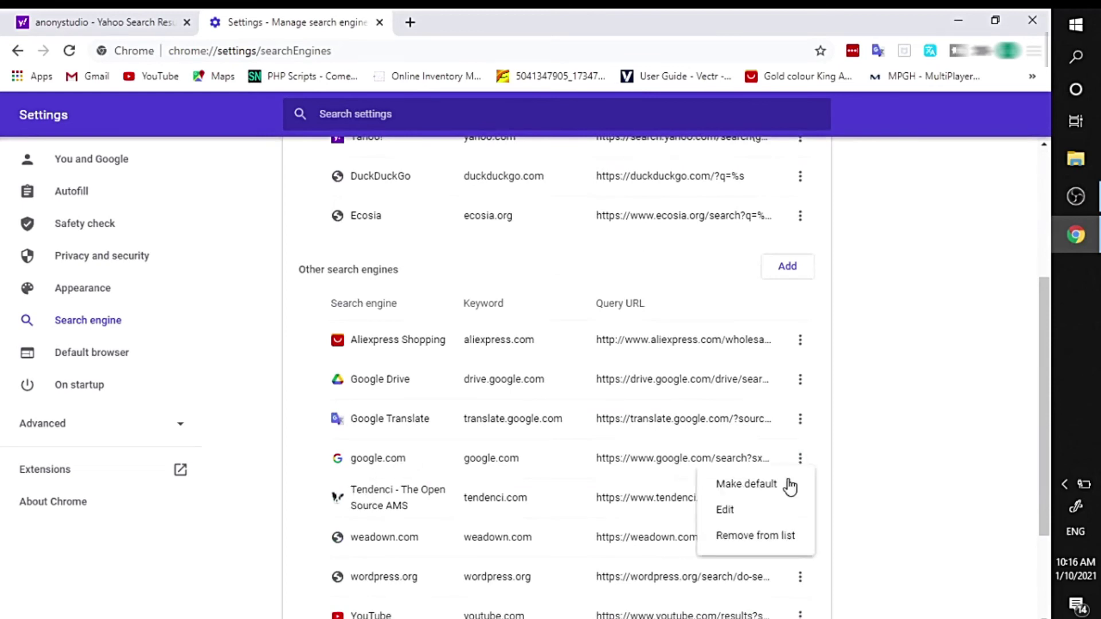
left_click(773, 492)
- Remove Secure Search, Bing, Yahoo!, DuckDuckGo and Ecosia from the default search engines list
scroll(776, 483, "up", 3)
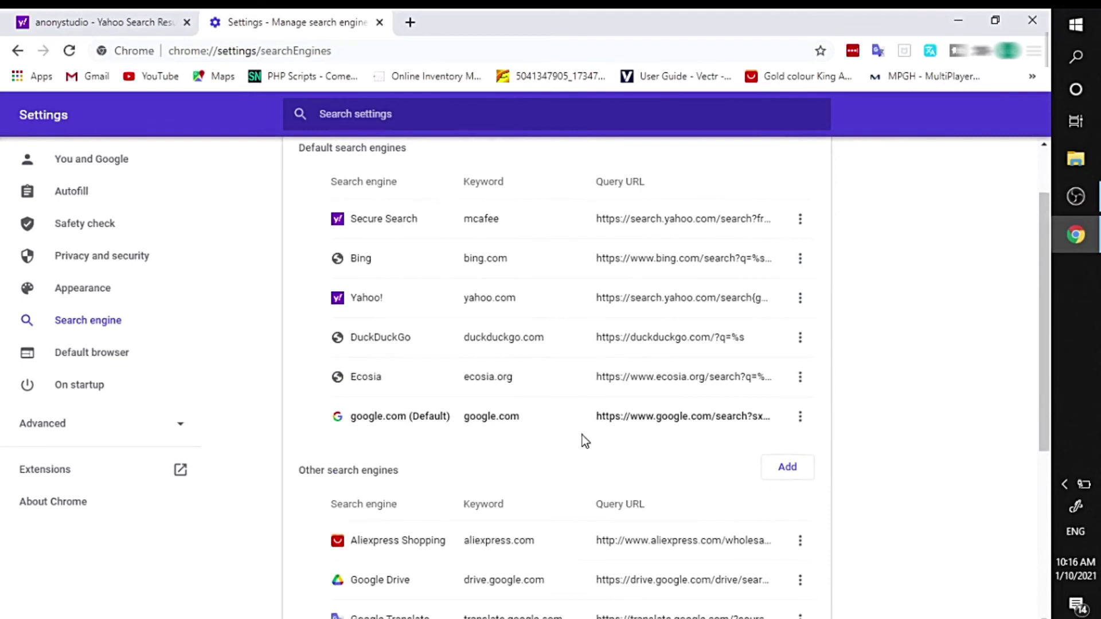
left_click(799, 220)
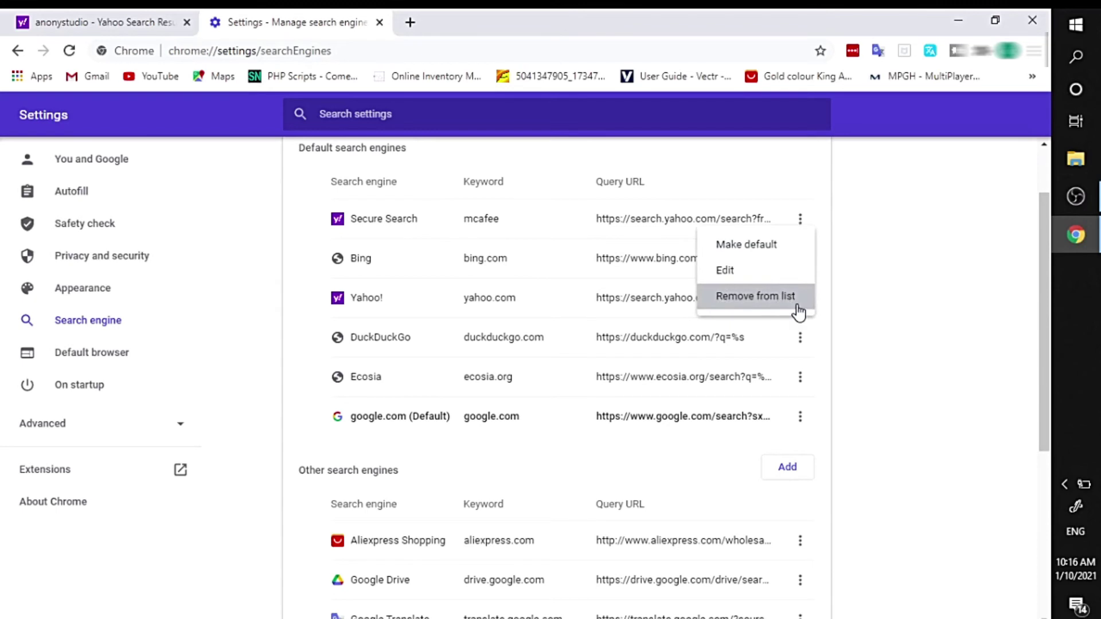
left_click(790, 299)
left_click(798, 222)
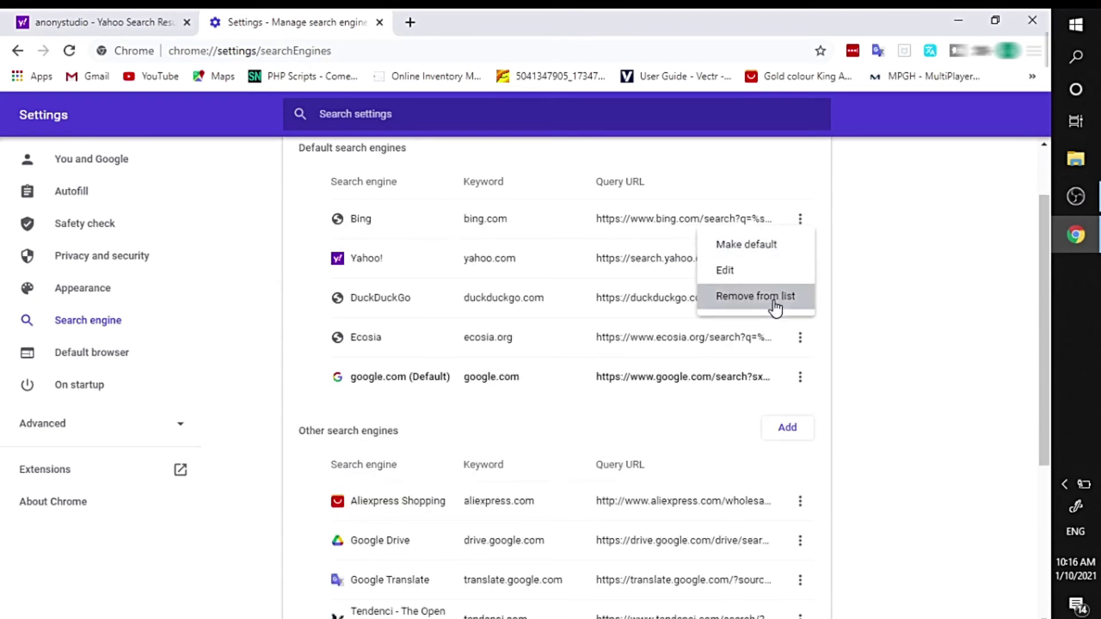
left_click(775, 301)
left_click(799, 223)
left_click(783, 304)
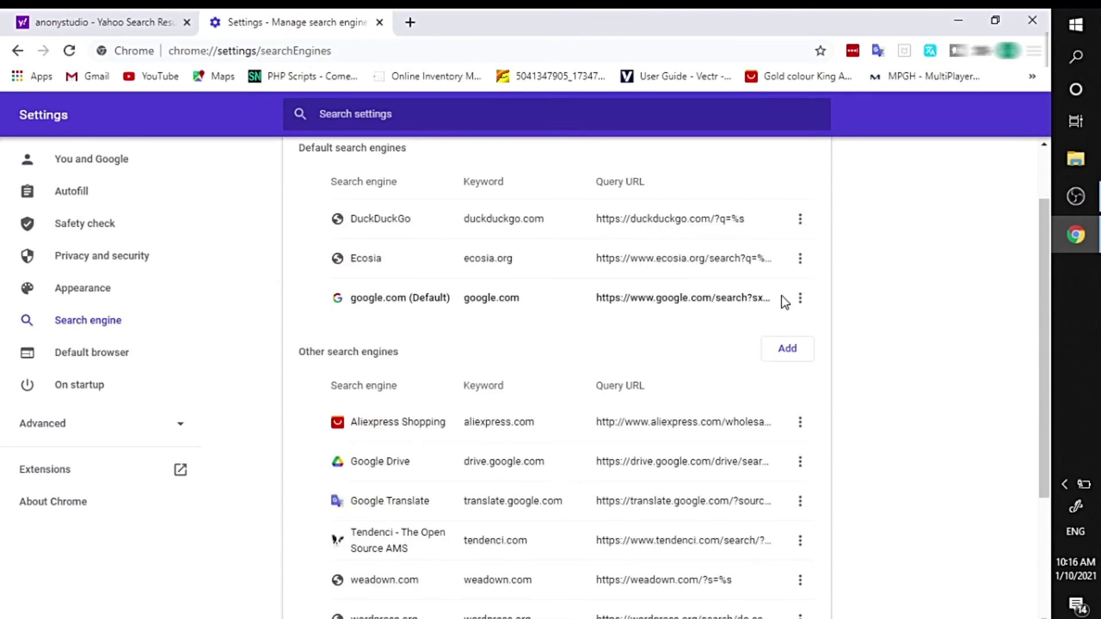
left_click(800, 220)
left_click(776, 304)
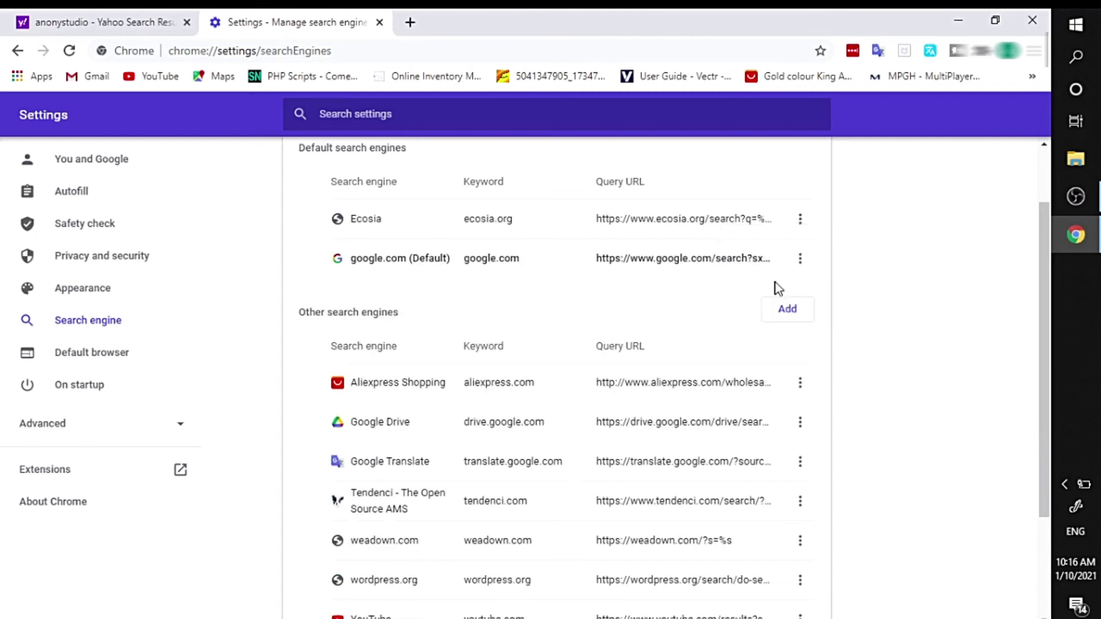
left_click(799, 220)
left_click(778, 297)
scroll(902, 311, "up", 2)
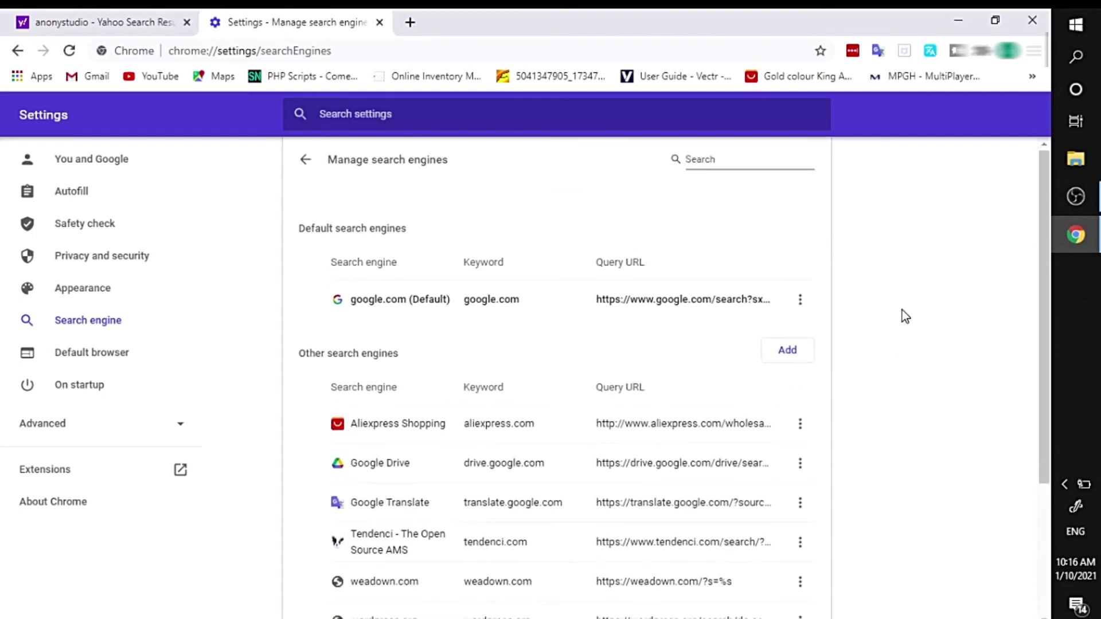
- Test the default search engine by searching for anonystudio from the address bar of a new tab
left_click(409, 22)
left_click(399, 50)
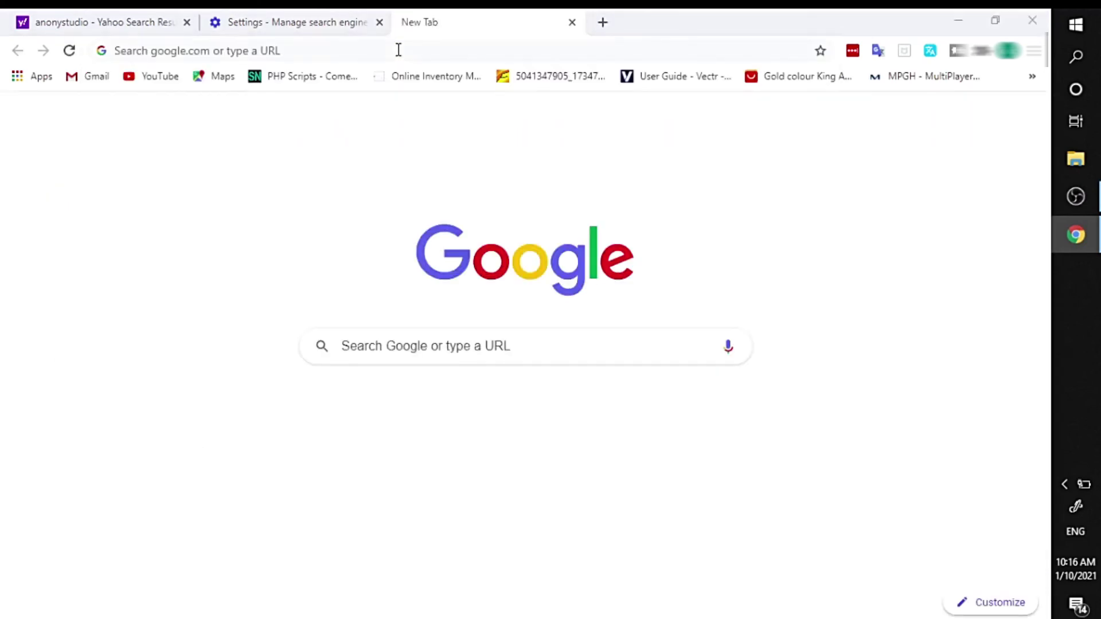
left_click(399, 50)
type("an")
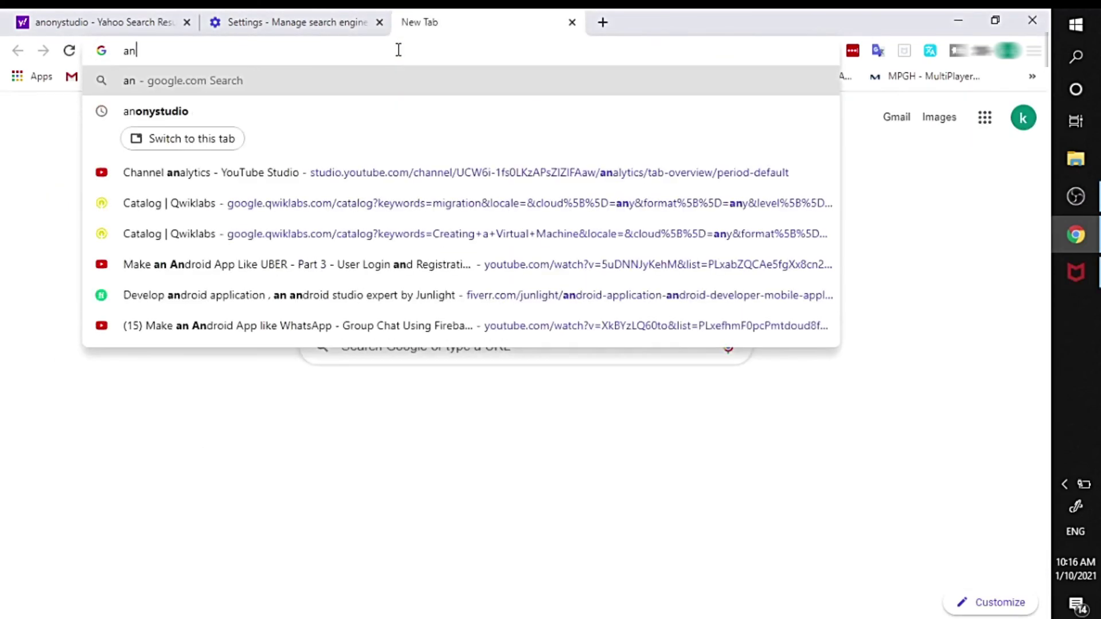
type("onystudio")
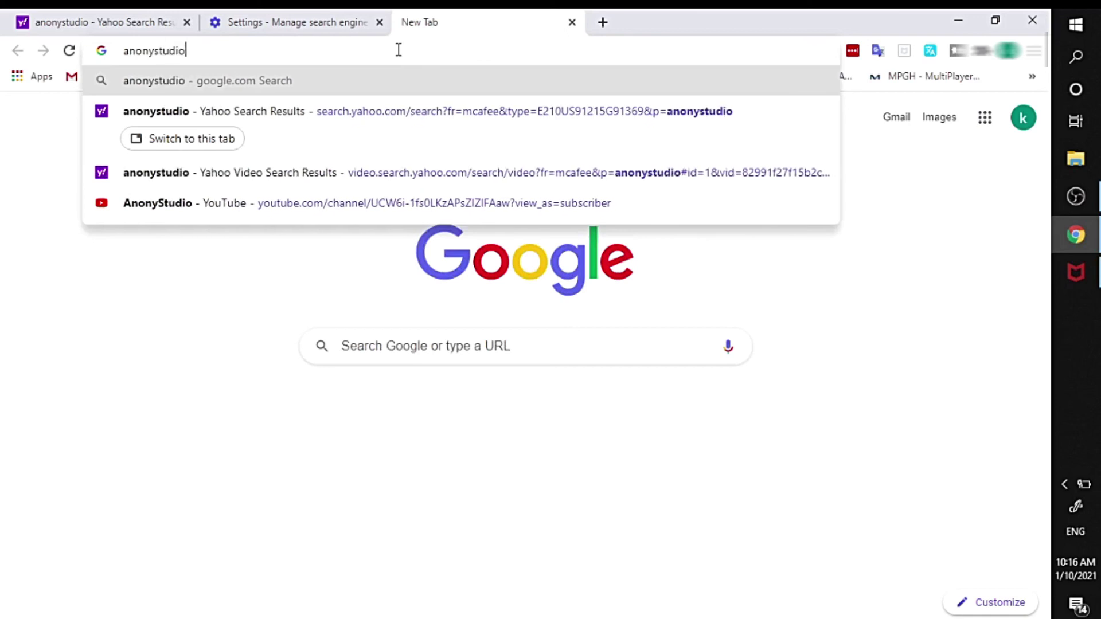
key("Return")
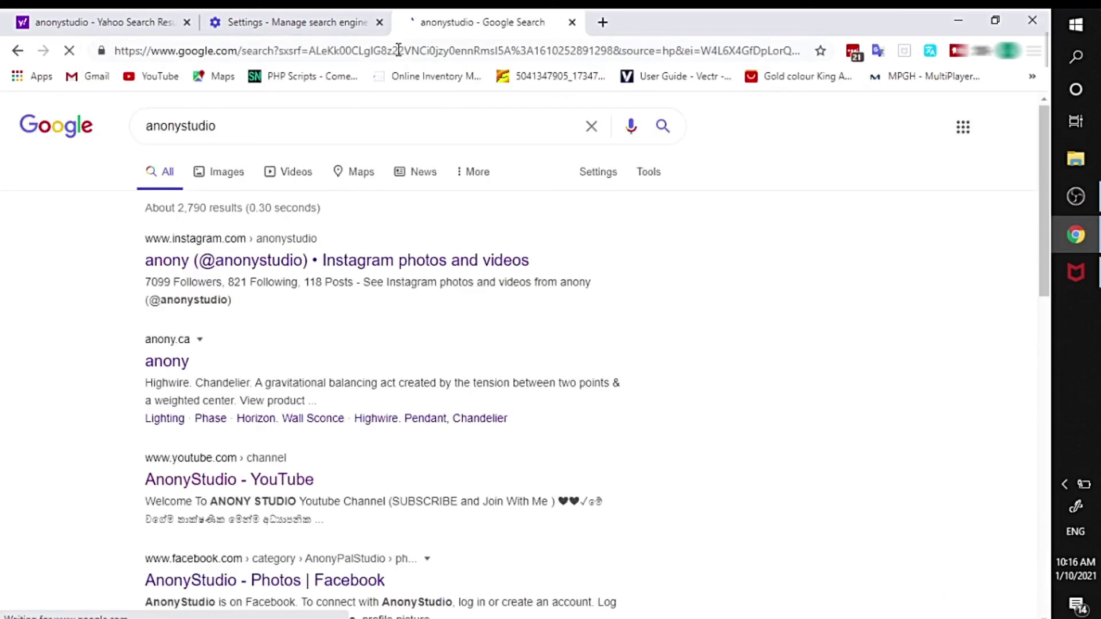
- Open the AnonyStudio YouTube channel from the search results, and close its tab
scroll(200, 348, "down", 1)
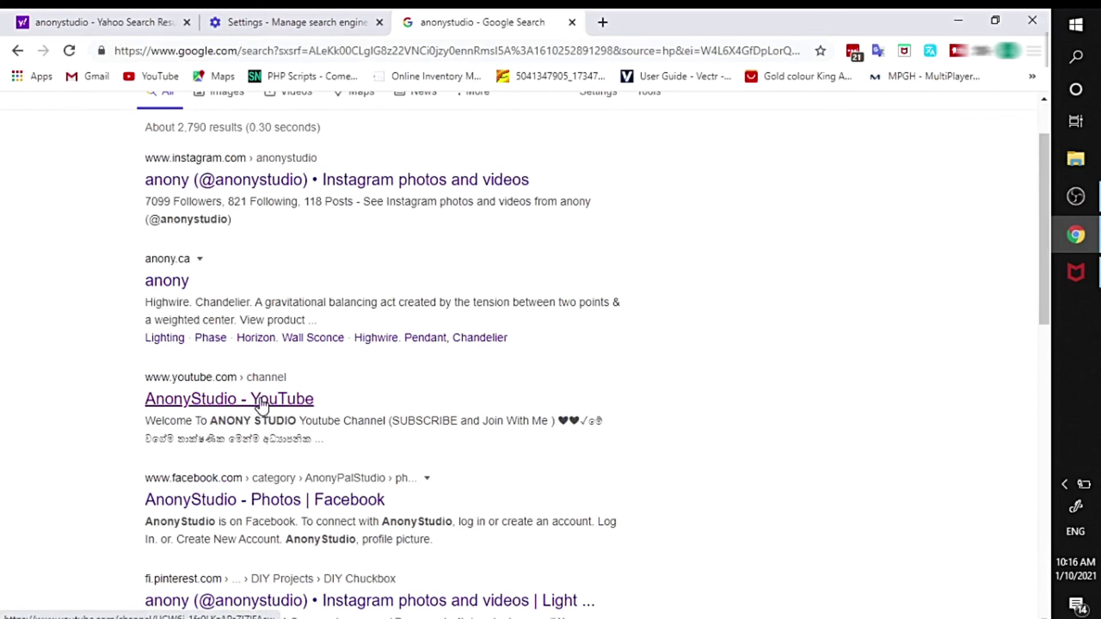
left_click(261, 402)
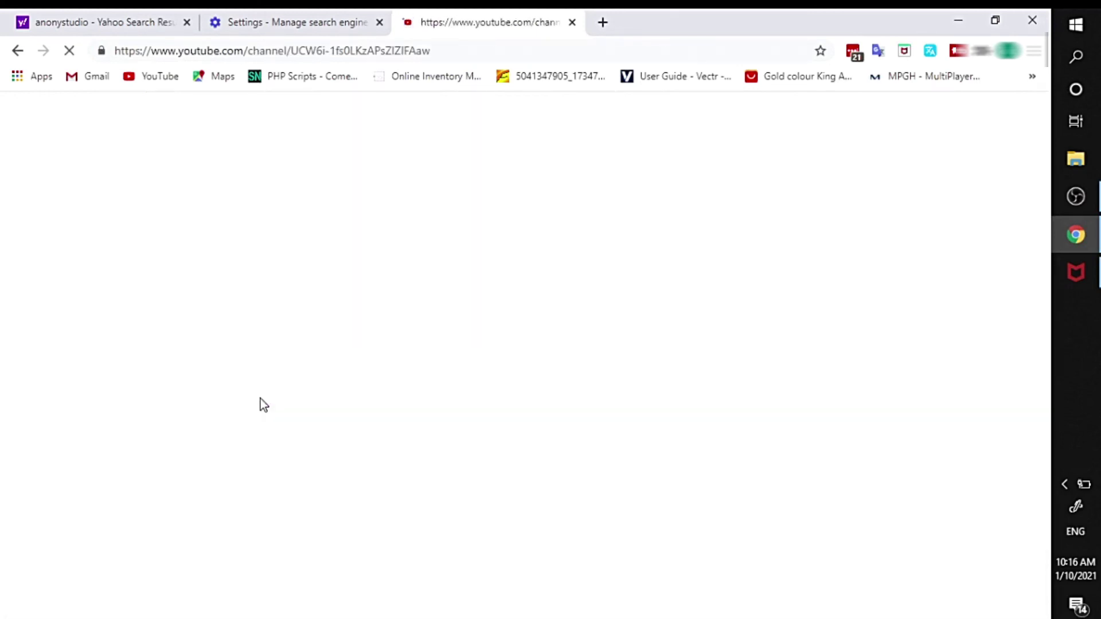
left_click(572, 23)
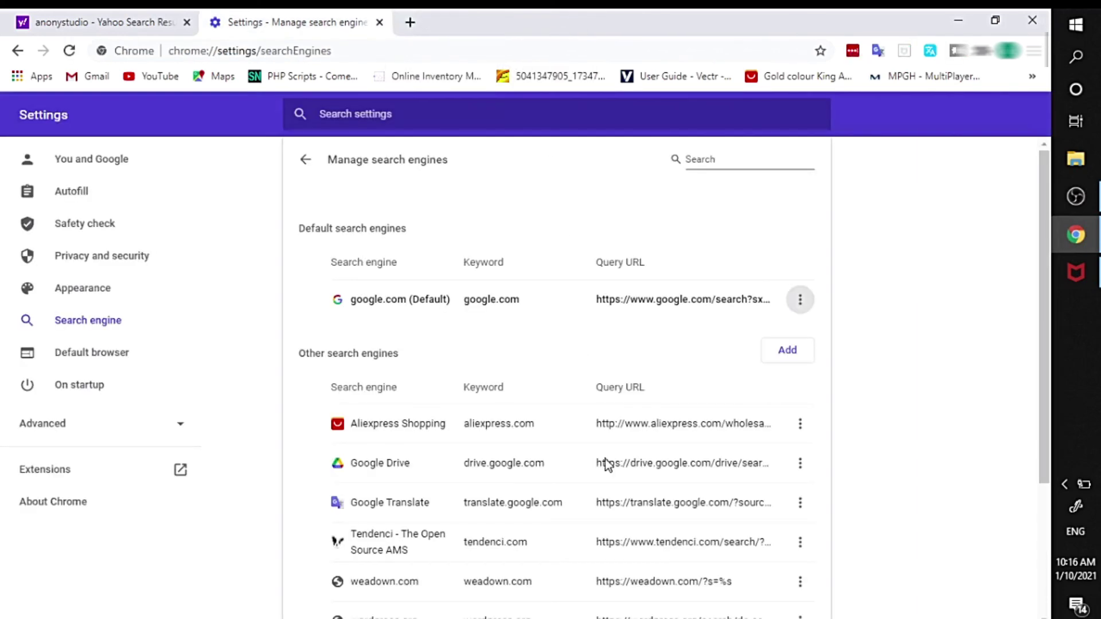
scroll(597, 484, "down", 3)
scroll(562, 481, "up", 3)
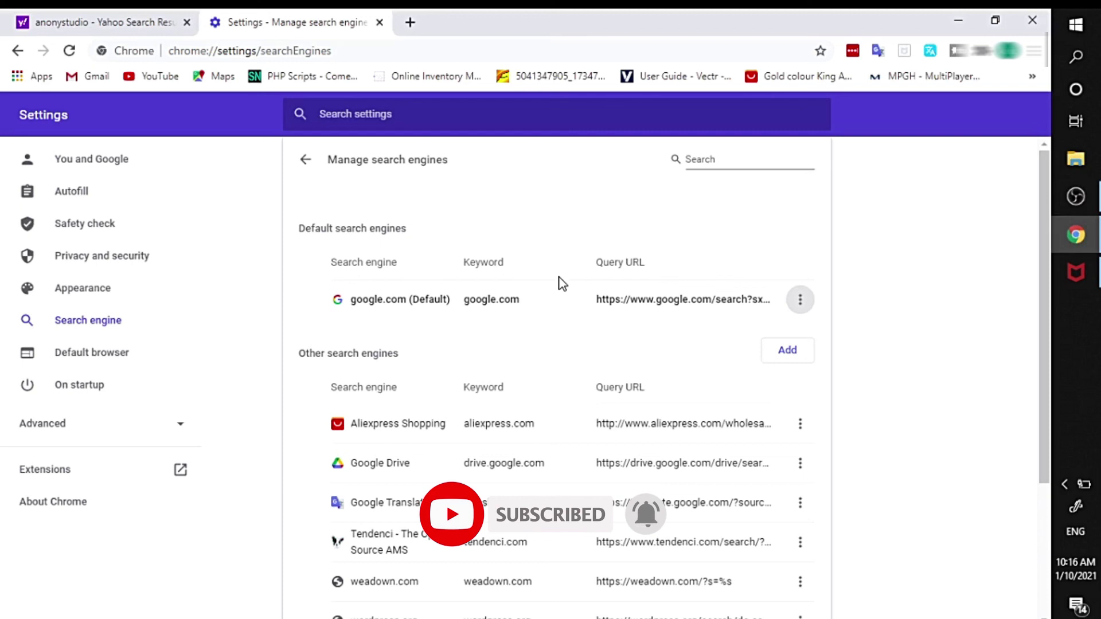
mouse_move(1075, 207)
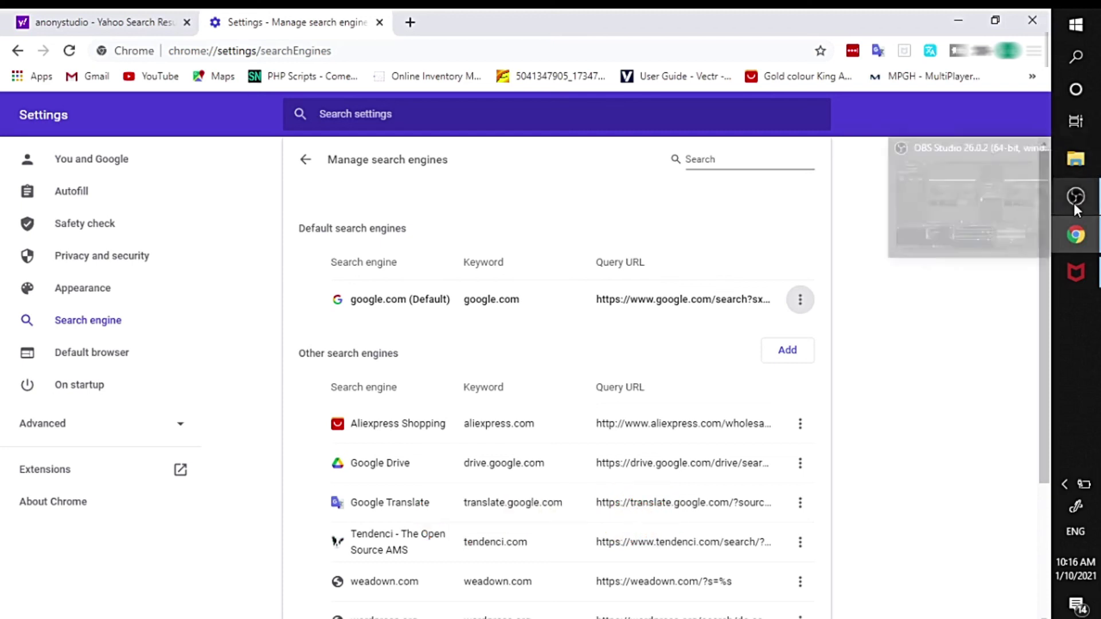